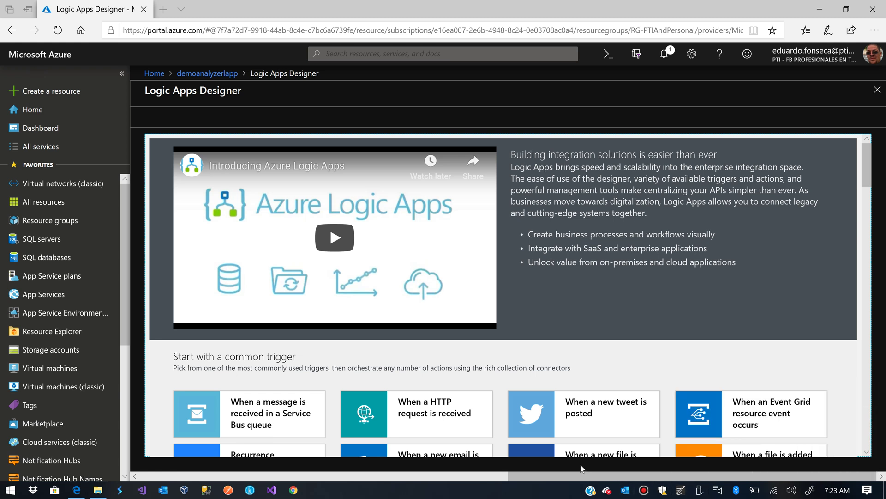
# Create a blank logic app with a Schedule Recurrence trigger set to Interval 5, Frequency Minute
pyautogui.scroll(-3, 536, 278)
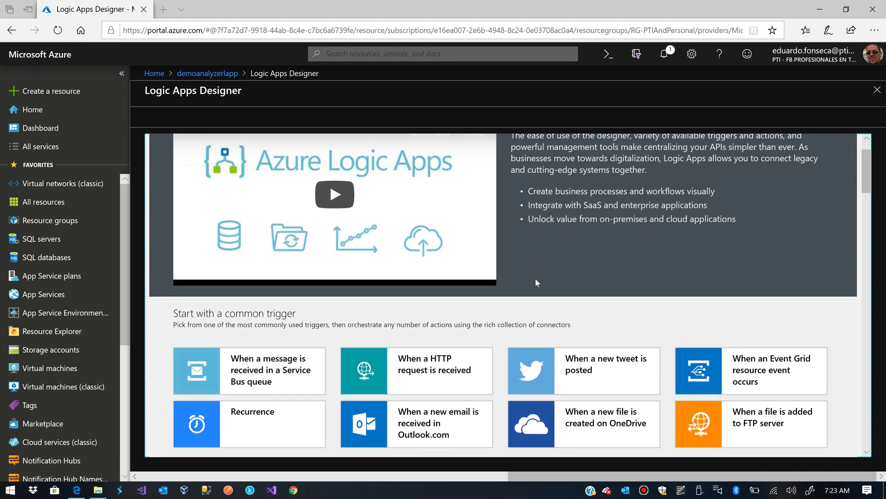
pyautogui.scroll(-4, 535, 278)
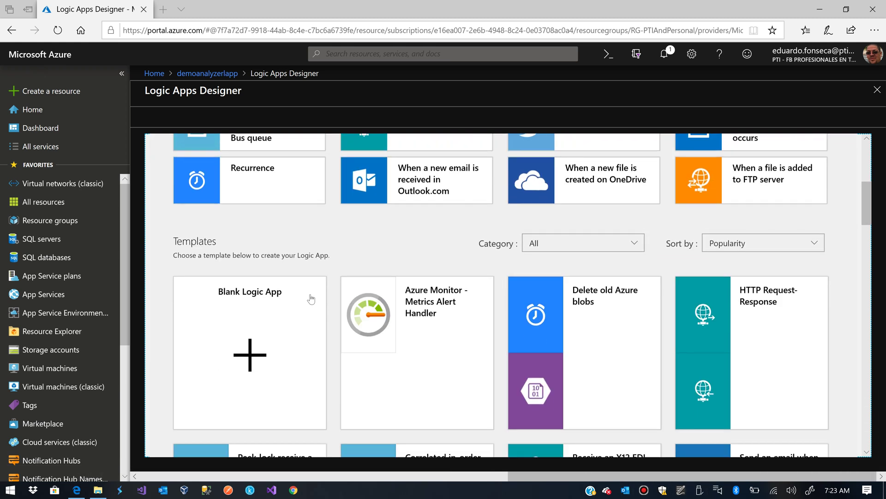
pyautogui.click(255, 347)
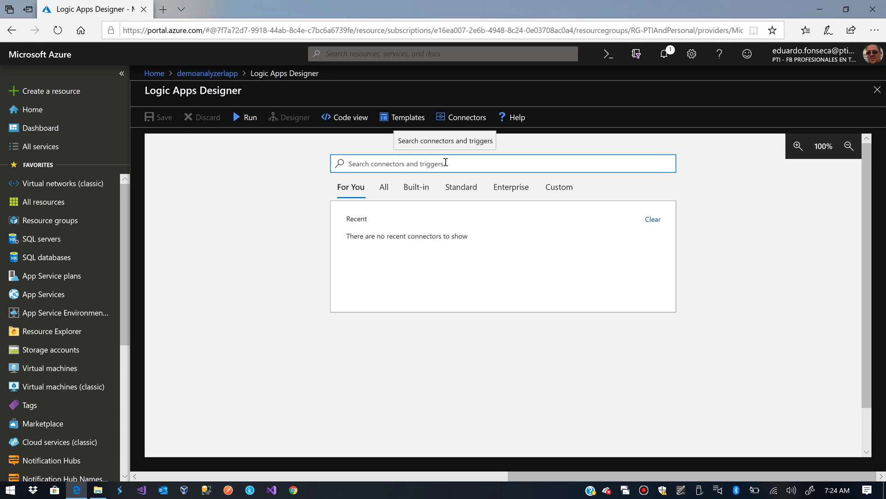
pyautogui.write('schedule')
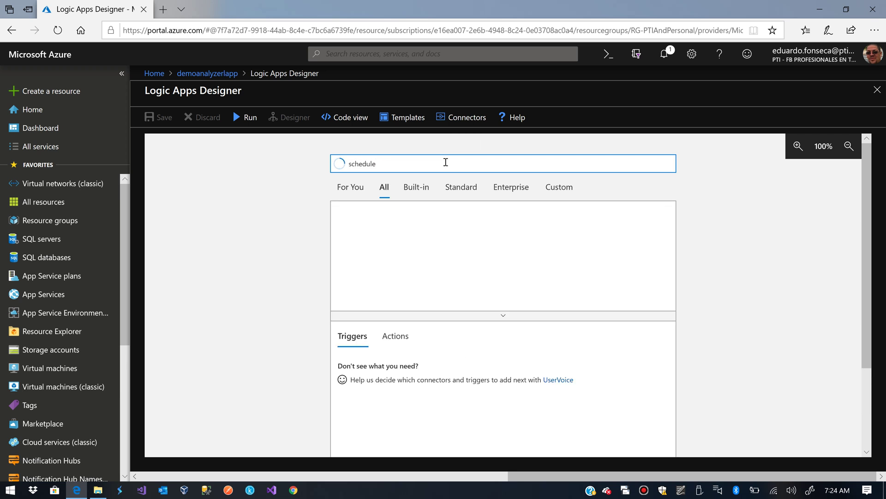
pyautogui.click(352, 229)
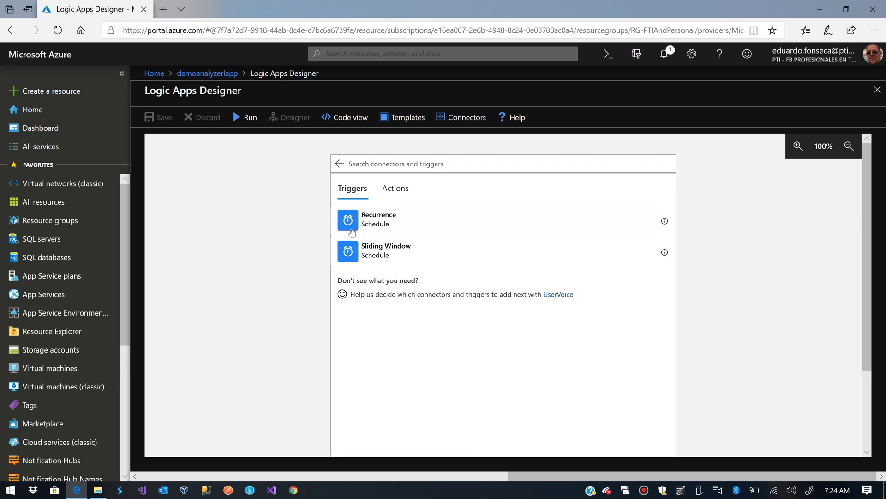
pyautogui.click(366, 225)
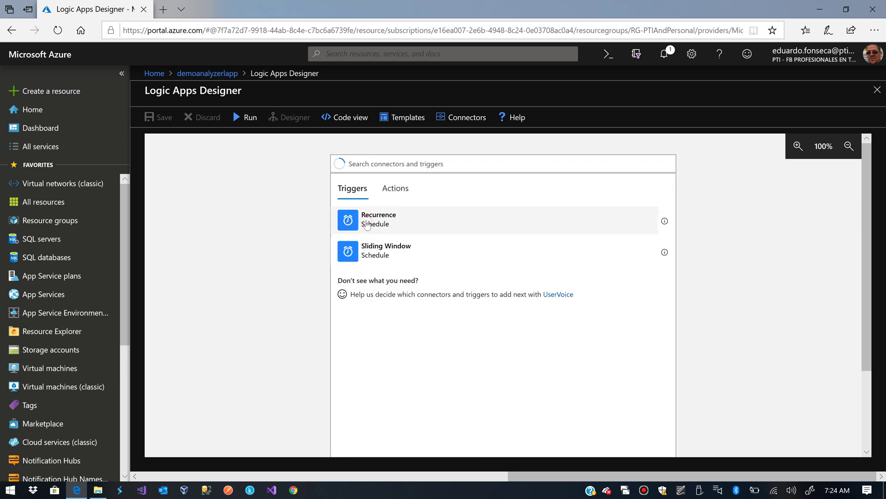
pyautogui.press('BackSpace')
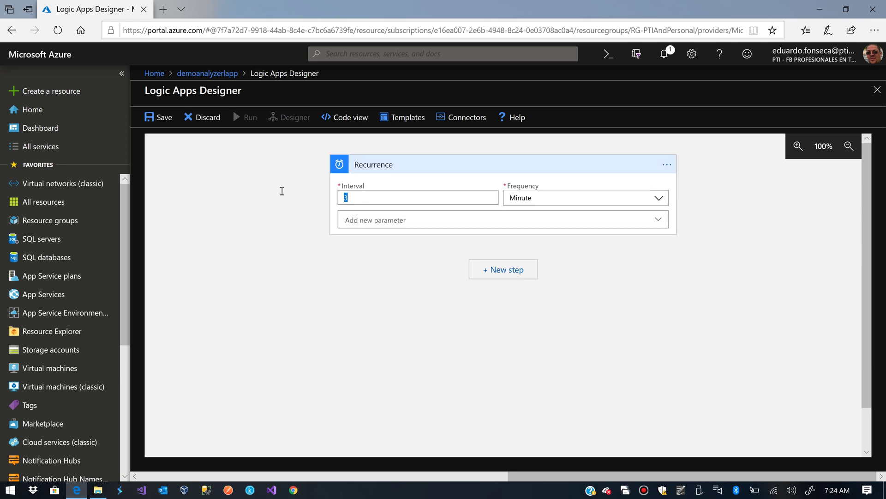
pyautogui.write('5')
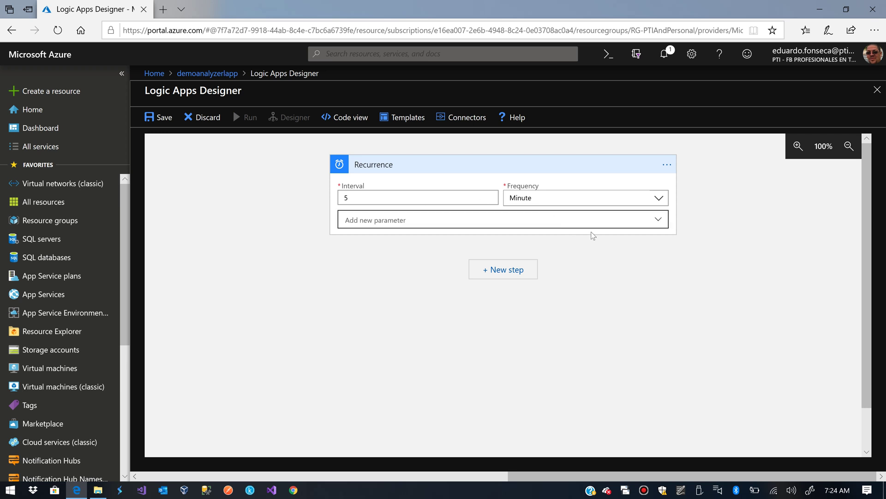
pyautogui.click(597, 256)
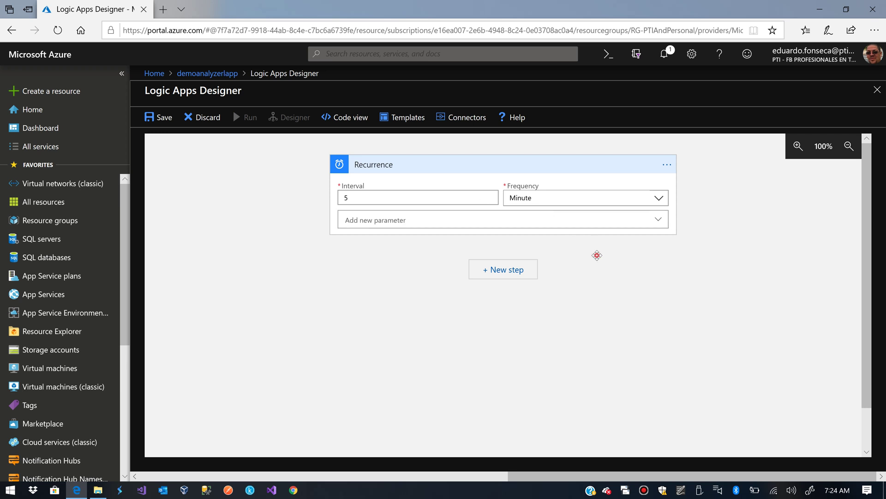
# Add the Twitter 'Get home timeline' action after the Recurrence trigger
pyautogui.click(506, 268)
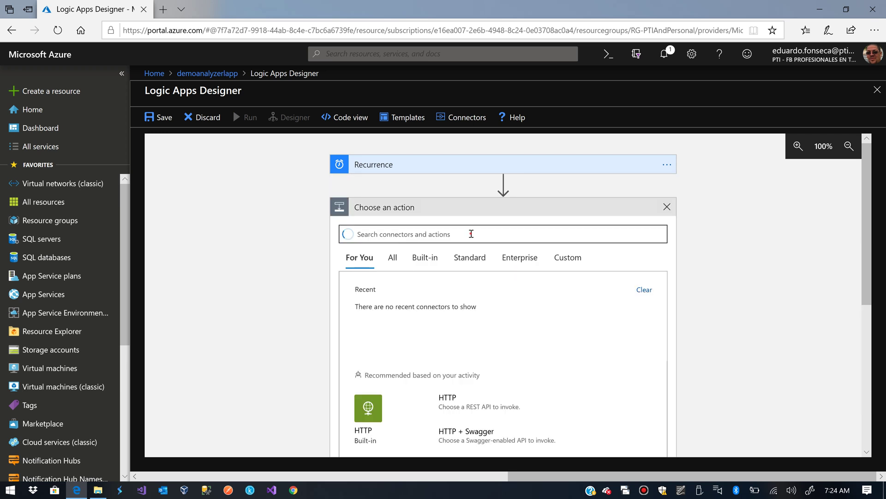
pyautogui.click(471, 234)
pyautogui.write('Twitter')
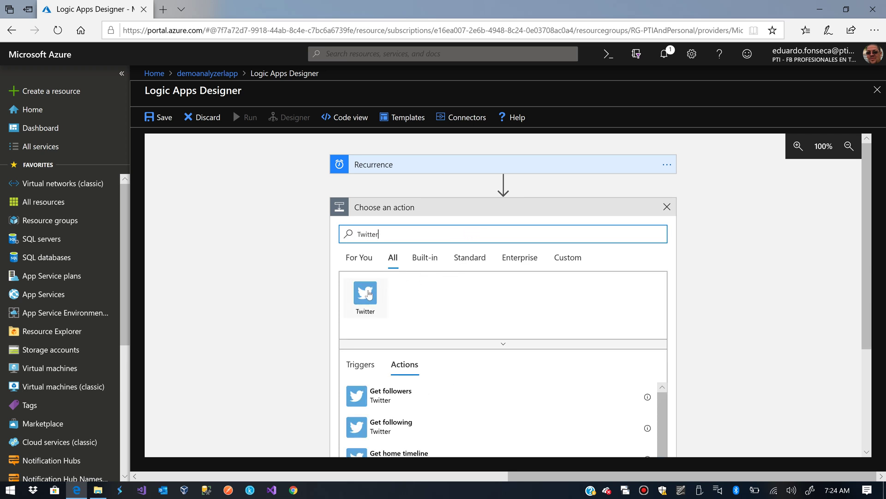
pyautogui.click(366, 296)
pyautogui.scroll(-3, 511, 303)
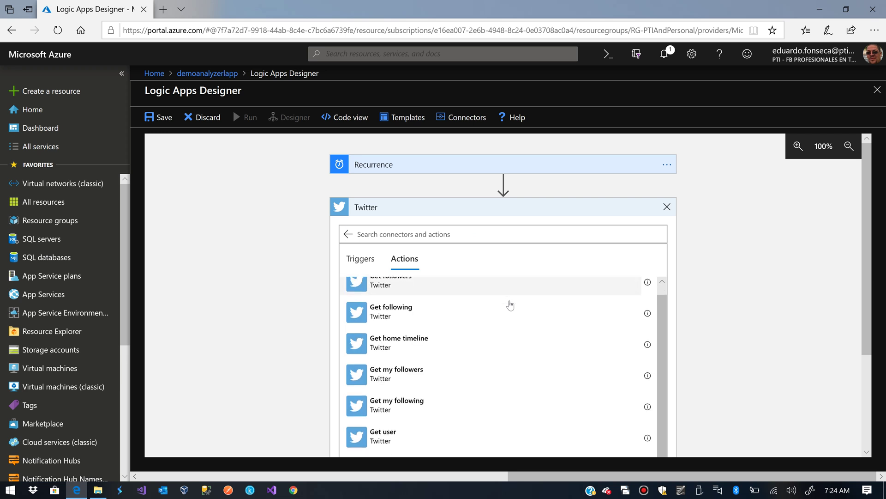
pyautogui.scroll(-1, 735, 314)
pyautogui.scroll(-2, 735, 310)
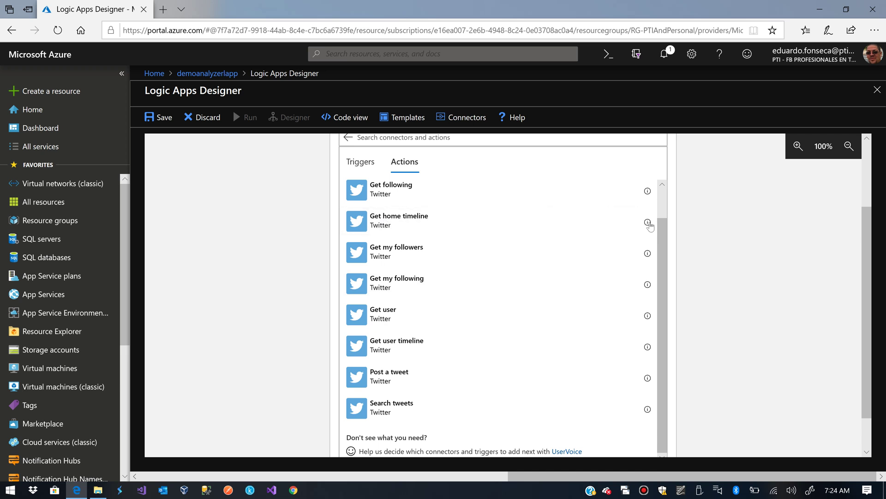
pyautogui.moveTo(649, 225)
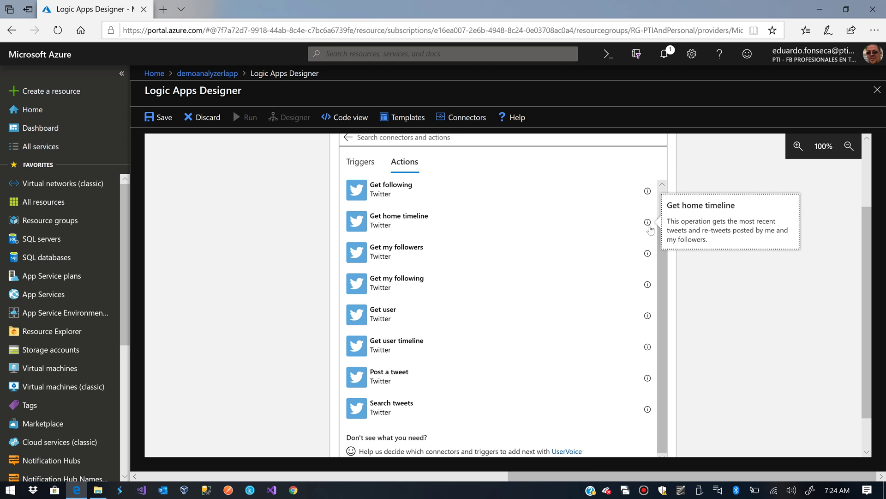
pyautogui.click(414, 229)
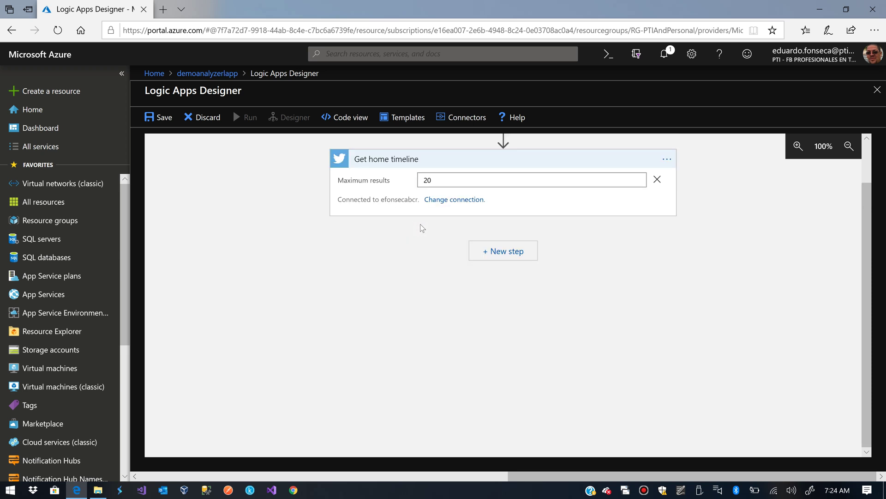
# Set the Get home timeline Maximum results to 100
pyautogui.doubleClick(445, 181)
pyautogui.write('5')
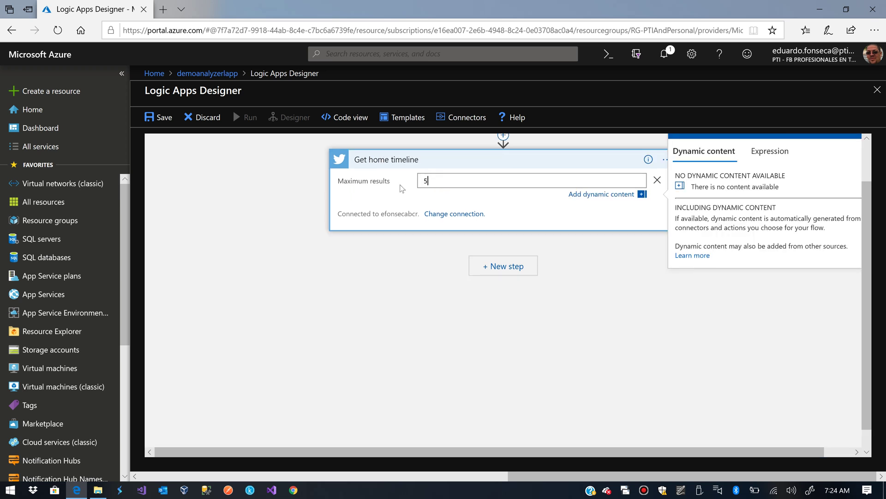
pyautogui.press('BackSpace')
pyautogui.write('100')
pyautogui.click(404, 277)
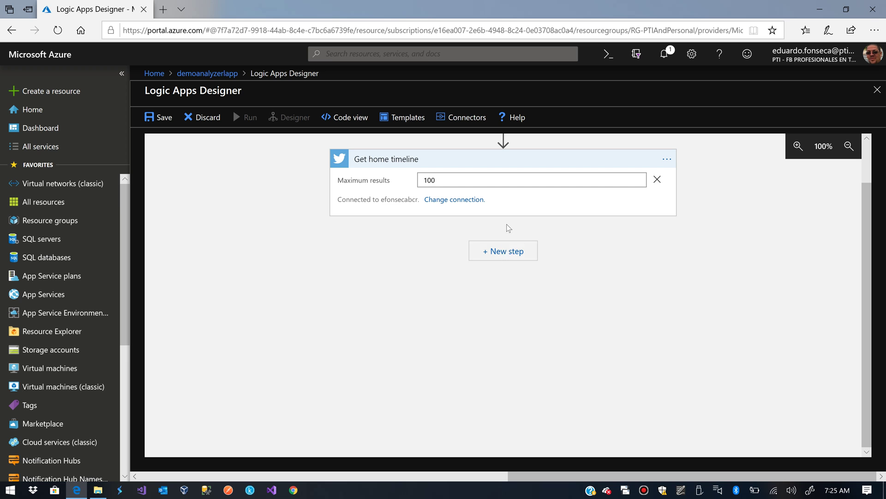
pyautogui.click(504, 255)
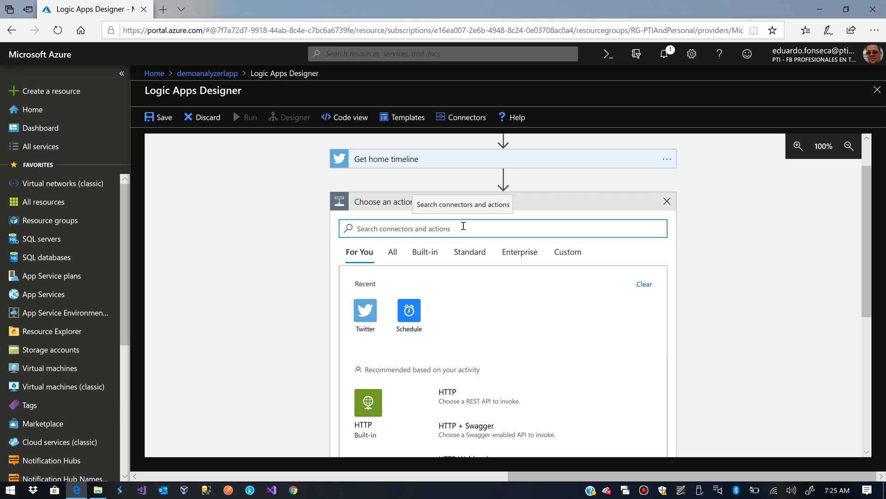
# Search 'detect' and add the Text Analytics Detect Language action
pyautogui.write('detect')
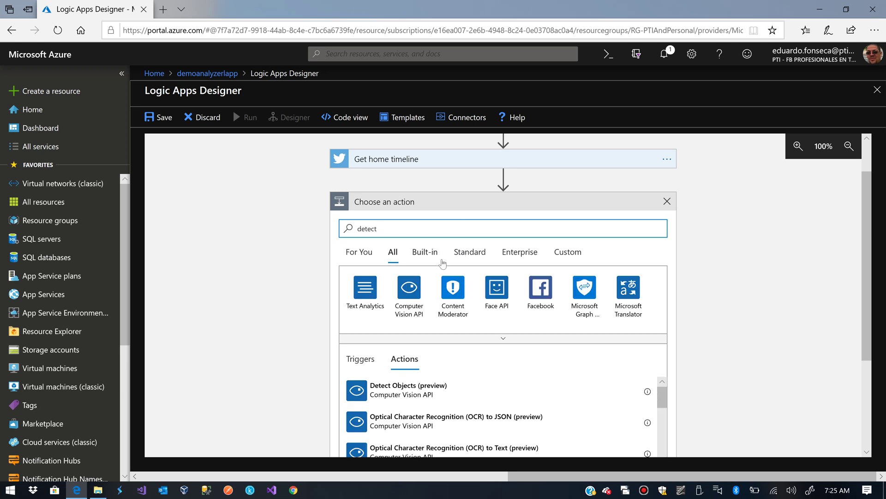
pyautogui.click(370, 294)
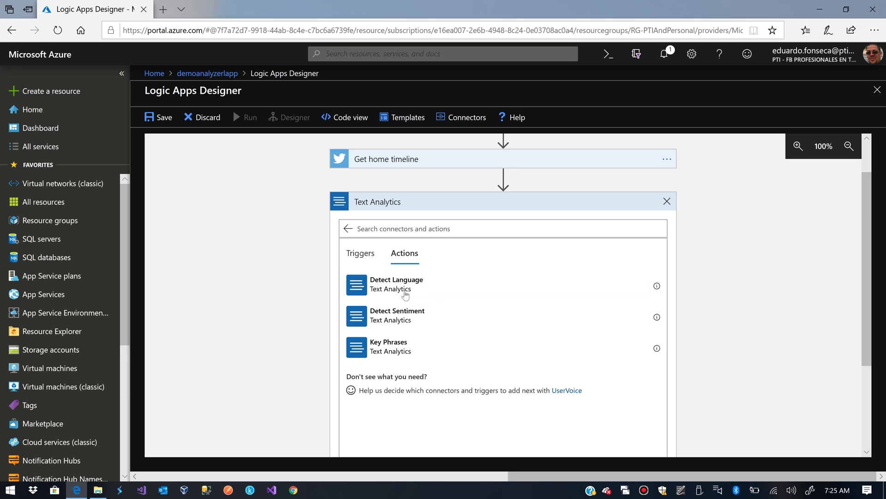
pyautogui.click(405, 286)
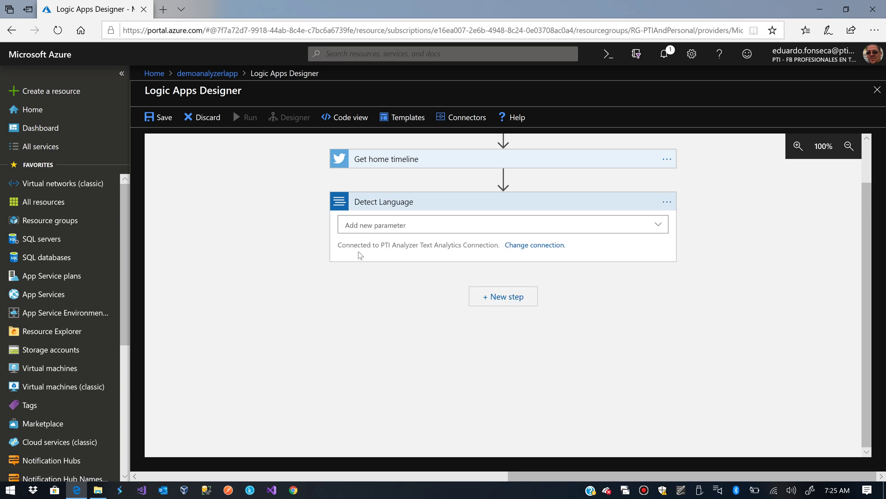
# Add Detect Language's Text parameter and fill it with the Tweet text dynamic content
pyautogui.click(368, 226)
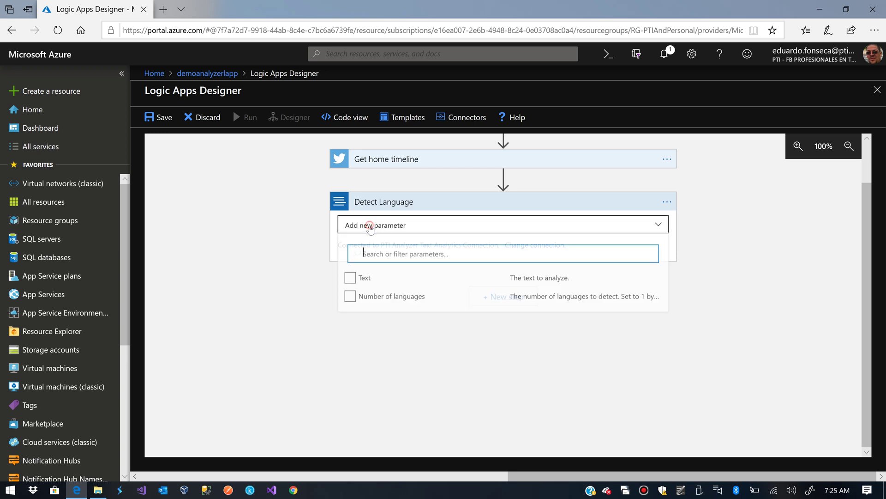
pyautogui.click(364, 280)
pyautogui.click(416, 253)
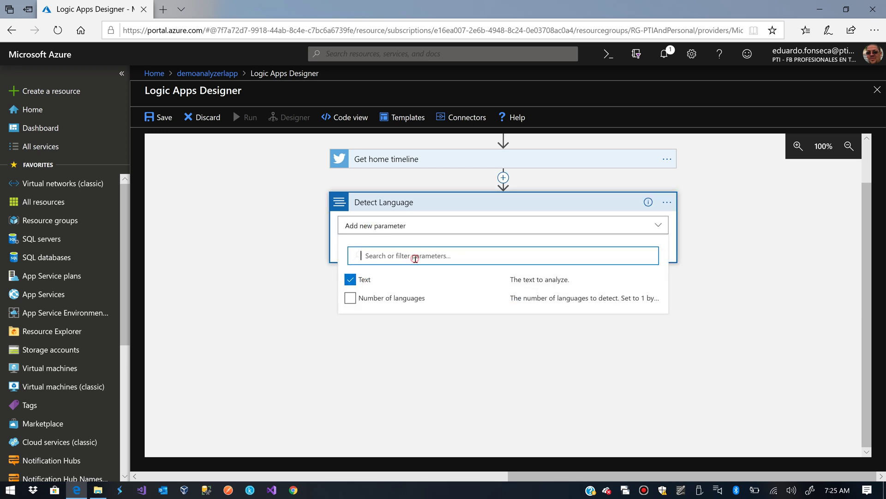
pyautogui.click(309, 295)
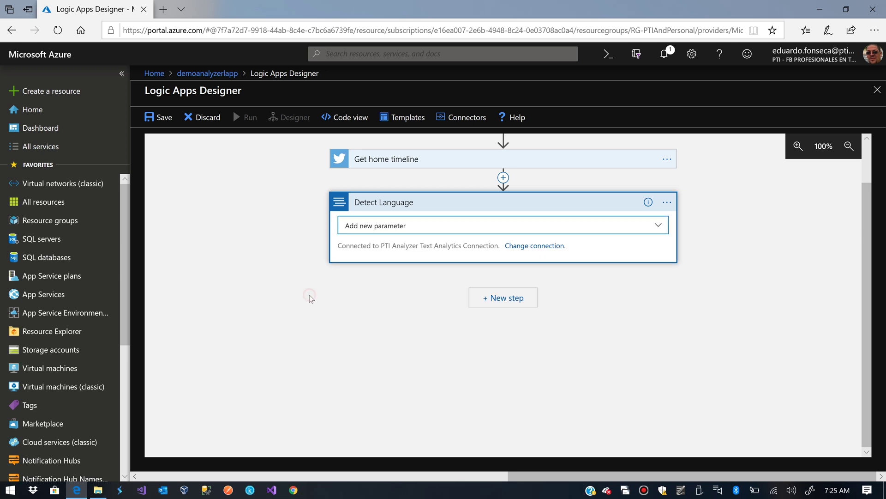
pyautogui.click(457, 221)
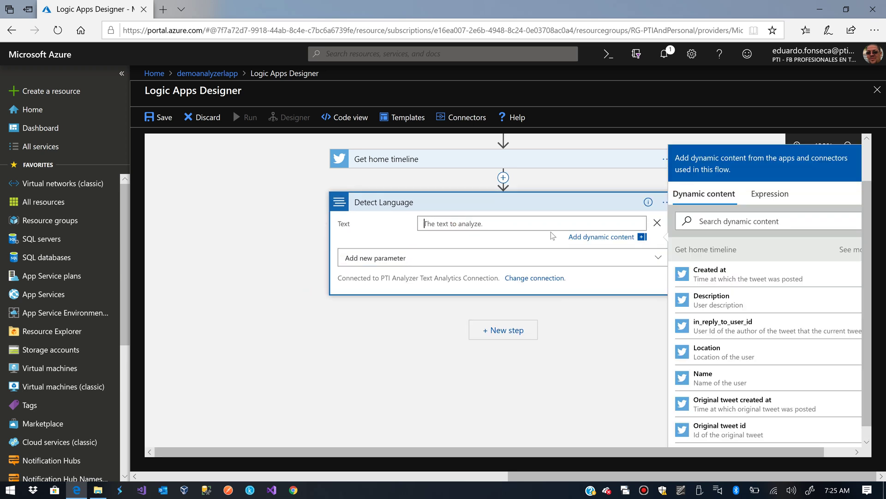
pyautogui.scroll(-5, 740, 331)
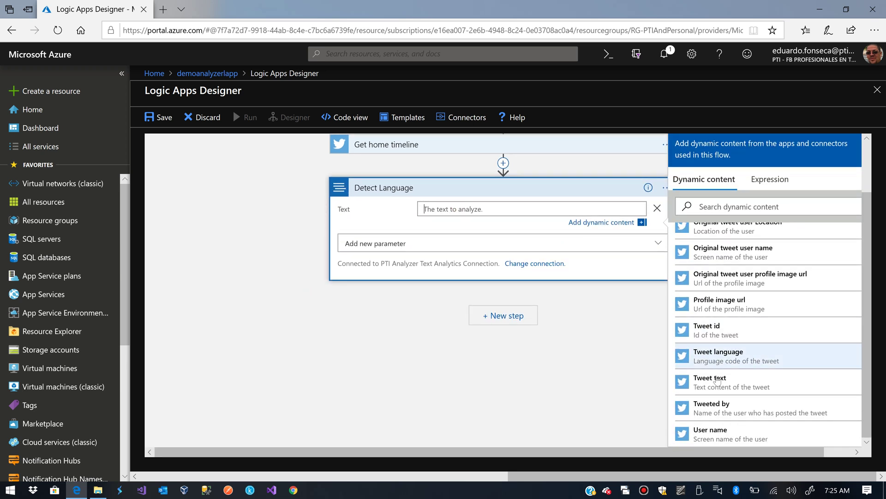
pyautogui.click(716, 382)
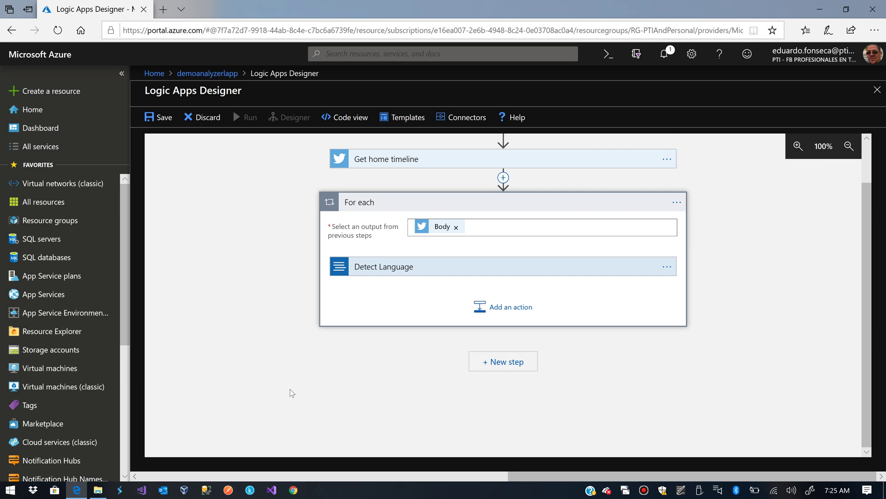
# Review the Detect Language step inside the For each loop, dismissing the auto-loop tip
pyautogui.scroll(1, 290, 389)
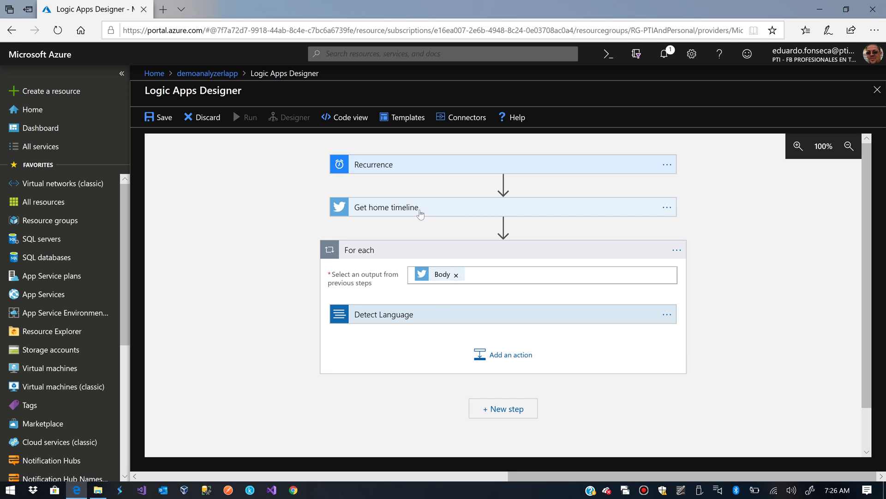
pyautogui.click(430, 314)
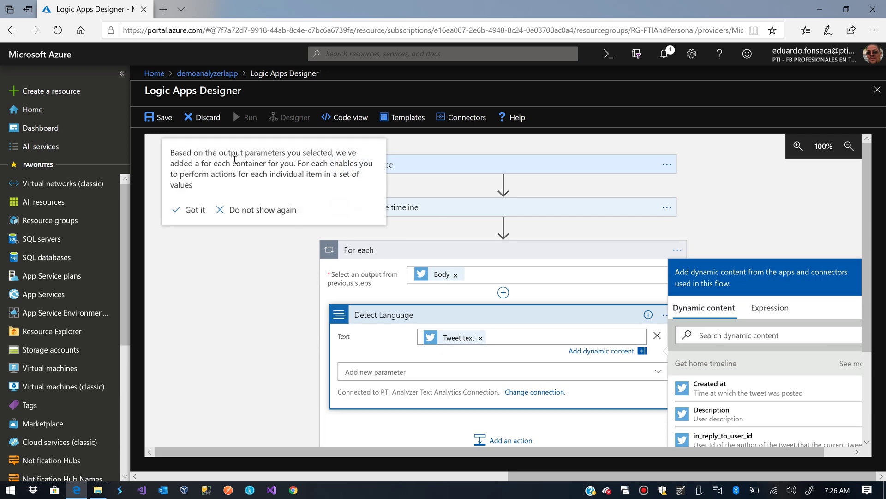
pyautogui.click(194, 210)
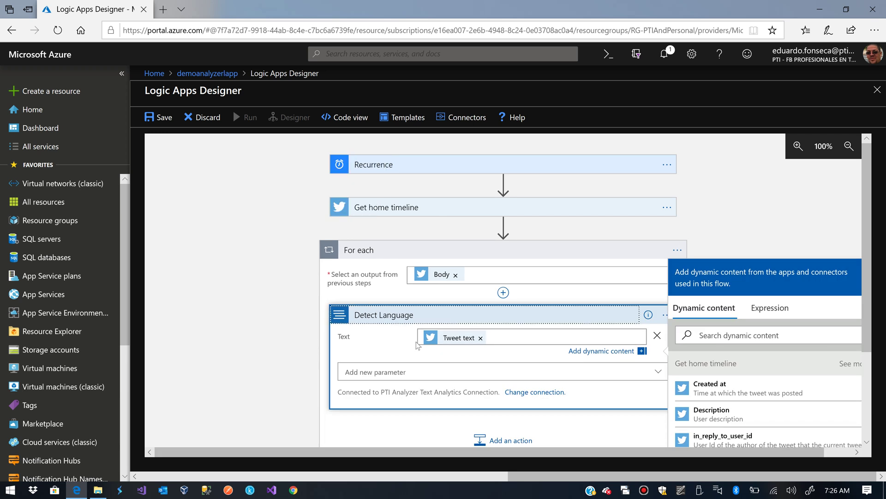
pyautogui.click(430, 372)
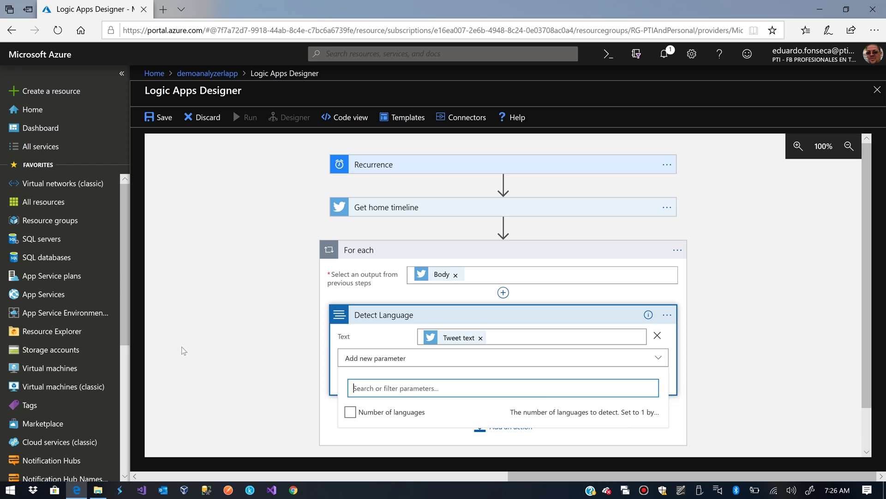
pyautogui.click(245, 339)
pyautogui.scroll(-1, 246, 342)
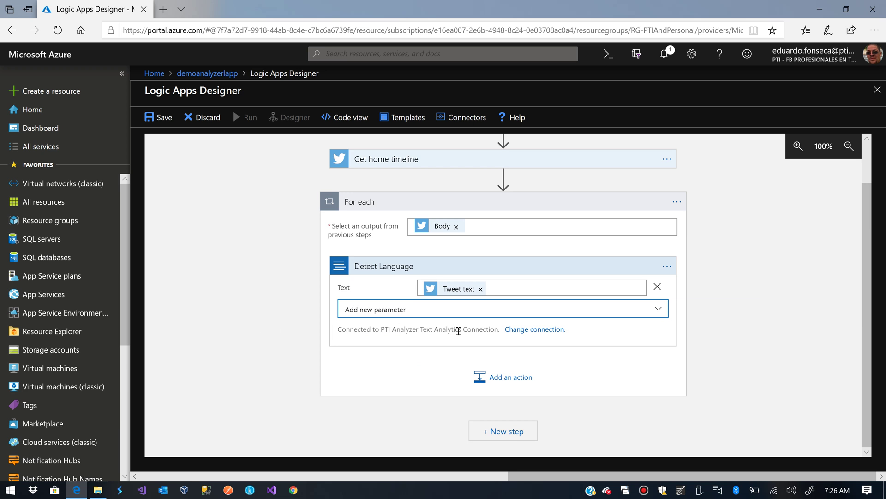
# Add a Text Analytics Detect Sentiment action with its Text and Language parameters
pyautogui.click(516, 377)
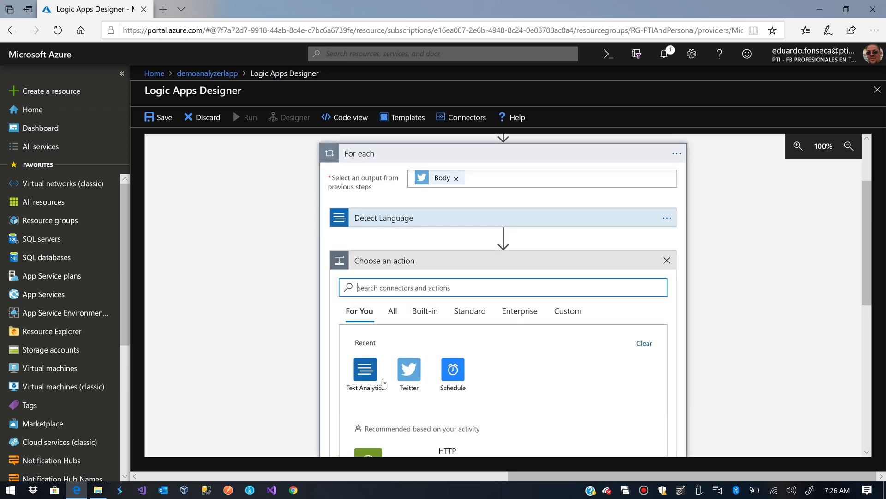
pyautogui.click(372, 377)
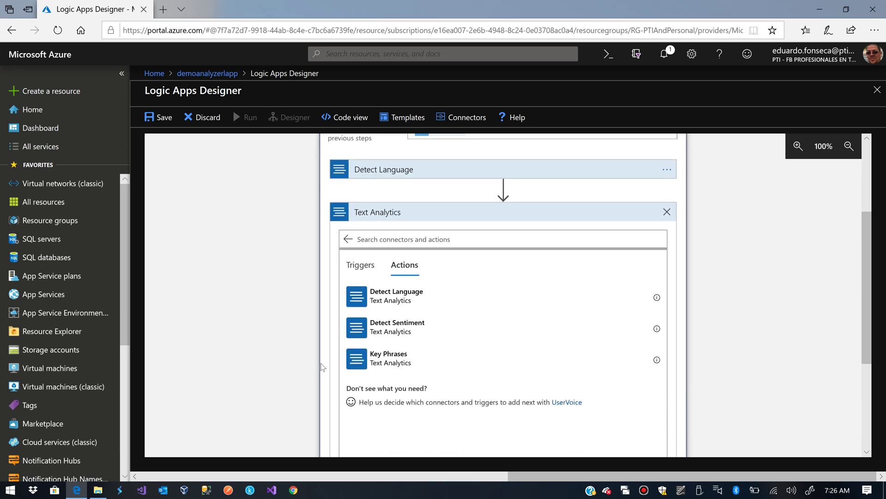
pyautogui.click(382, 323)
pyautogui.click(381, 321)
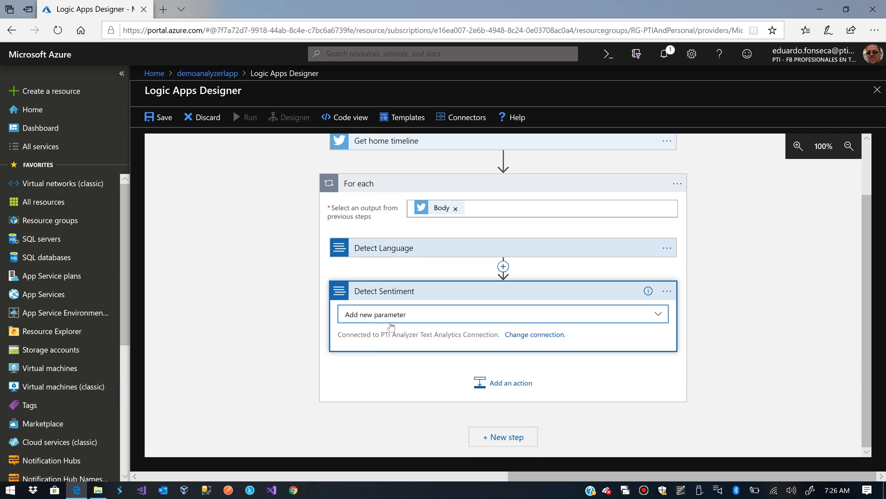
pyautogui.click(392, 318)
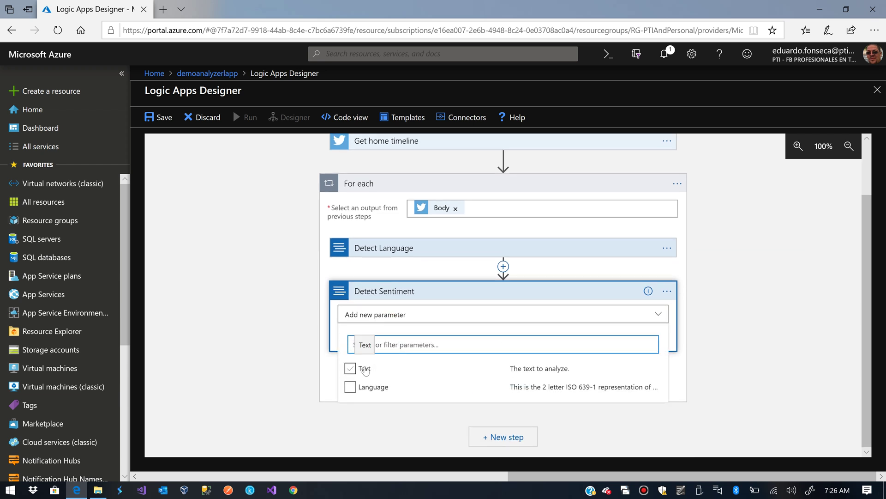
pyautogui.click(364, 369)
pyautogui.click(361, 389)
pyautogui.click(223, 348)
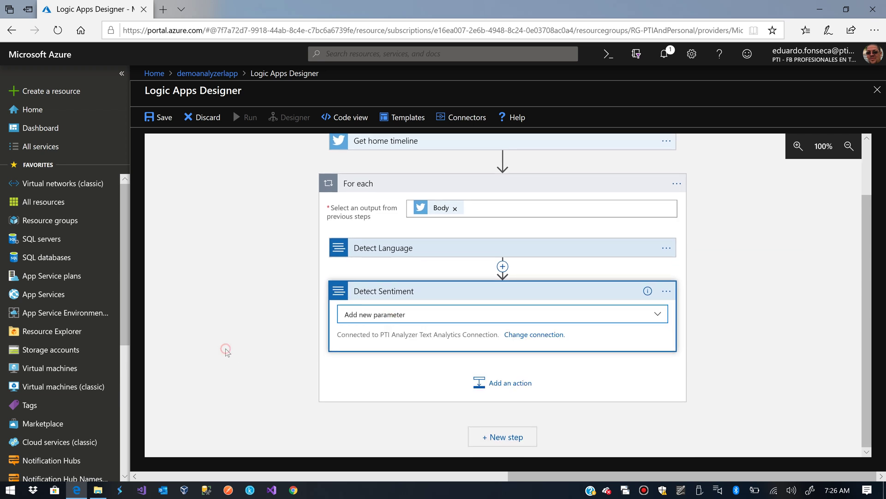
# Set Detect Sentiment's Text field to the Tweet text
pyautogui.click(438, 315)
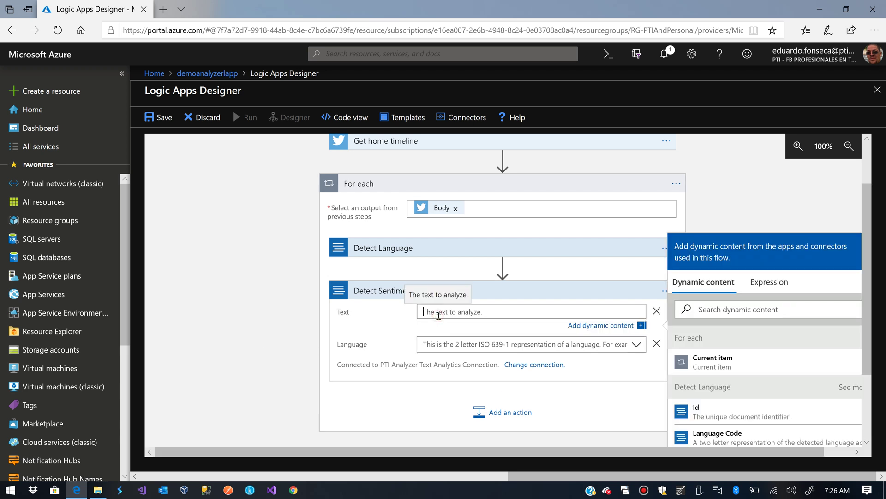
pyautogui.scroll(-10, 726, 370)
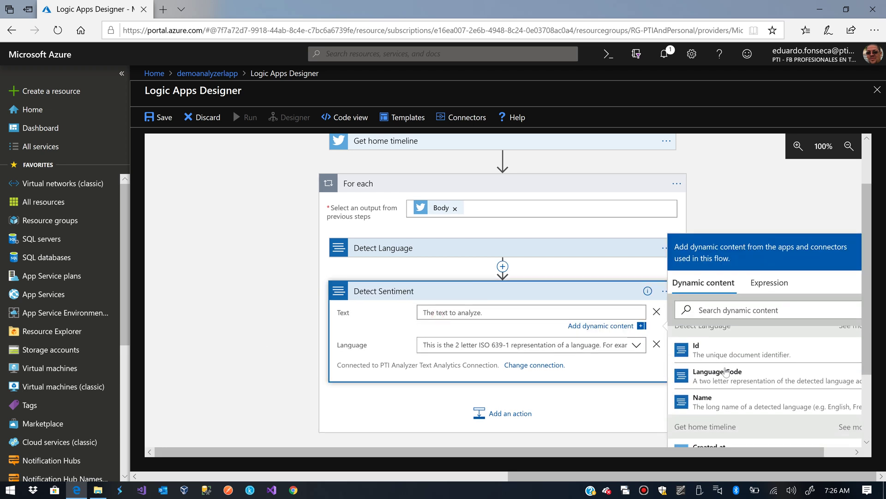
pyautogui.scroll(-6, 726, 370)
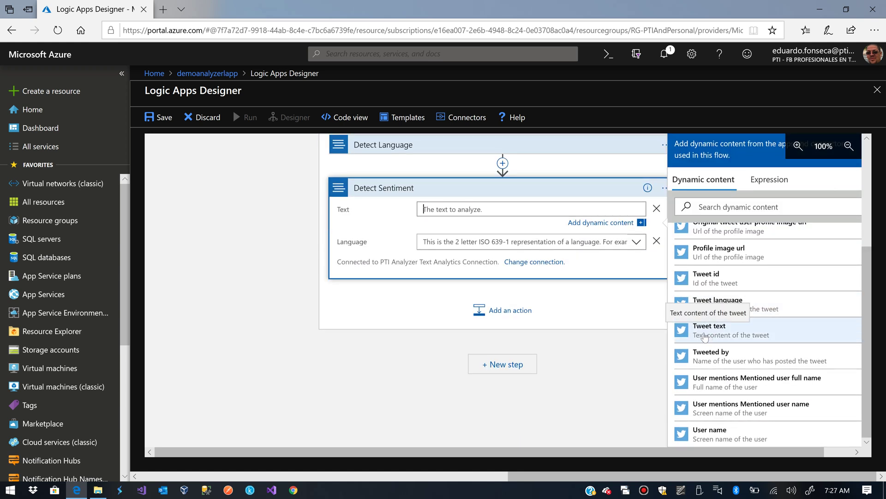
pyautogui.click(707, 340)
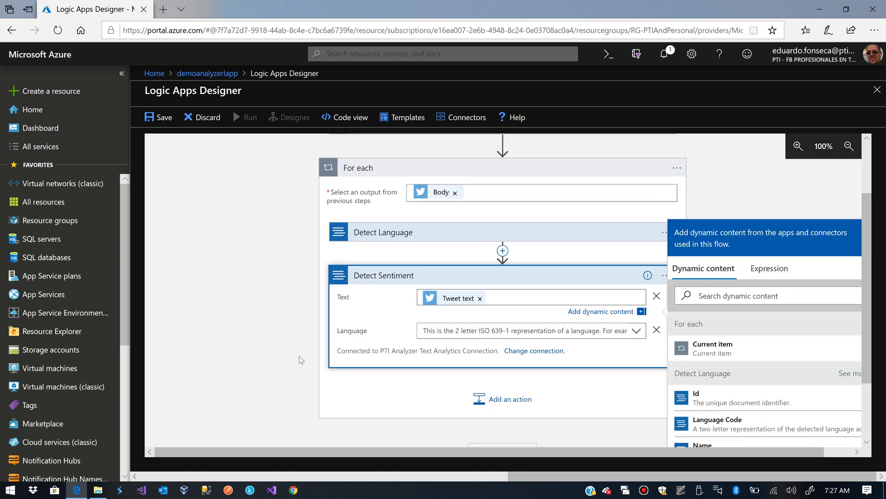
pyautogui.scroll(-10, 746, 360)
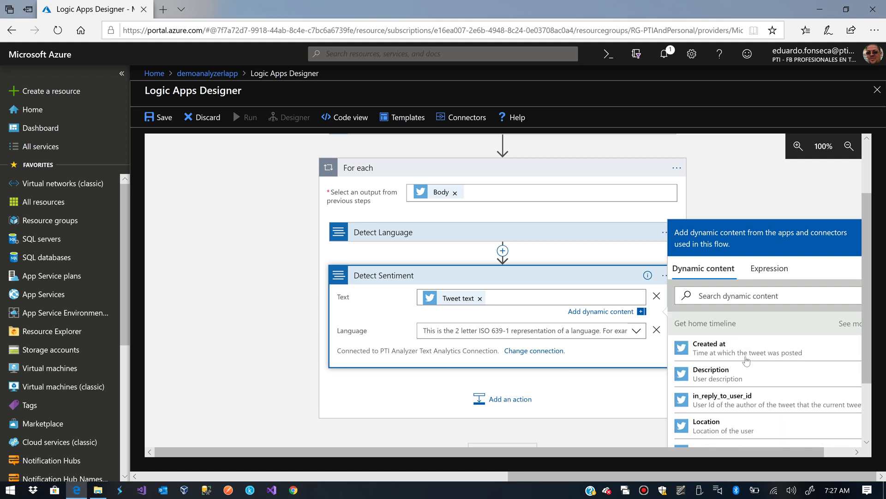
pyautogui.scroll(-4, 747, 361)
pyautogui.scroll(-2, 746, 360)
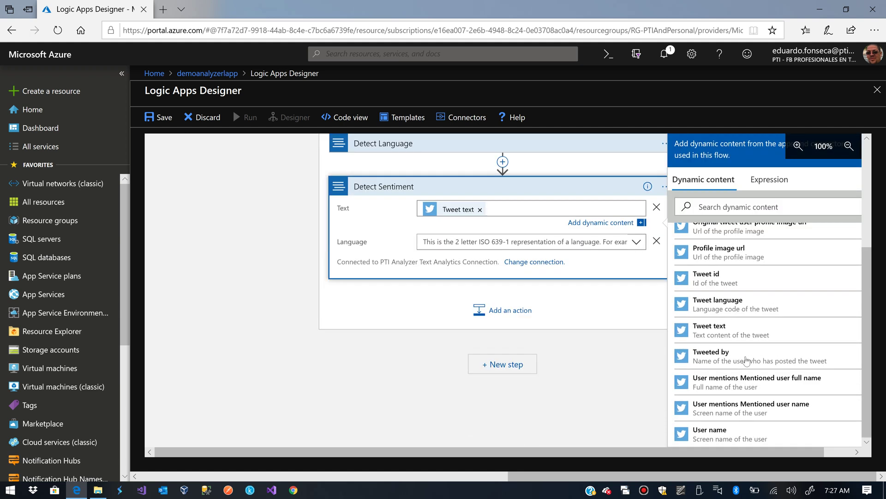
pyautogui.scroll(3, 785, 365)
pyautogui.scroll(10, 792, 366)
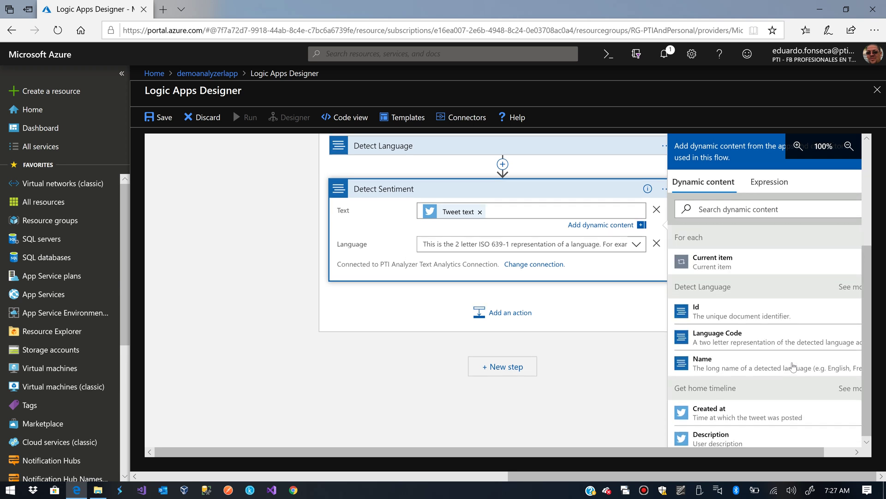
pyautogui.scroll(1, 652, 365)
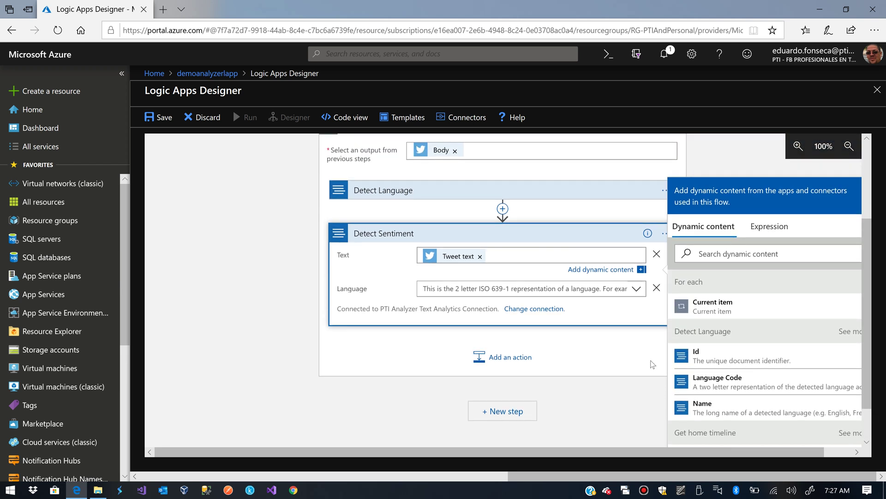
# Set Detect Sentiment's Language to a custom value: the detected Language Code
pyautogui.click(457, 290)
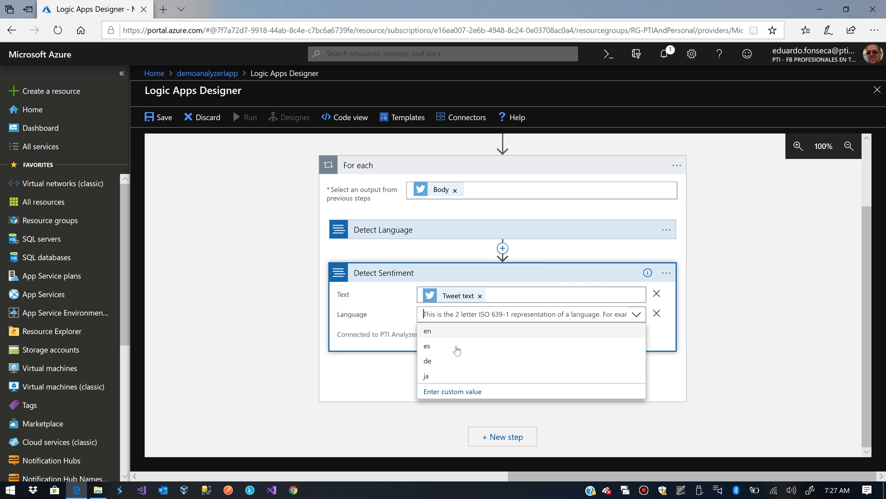
pyautogui.click(468, 392)
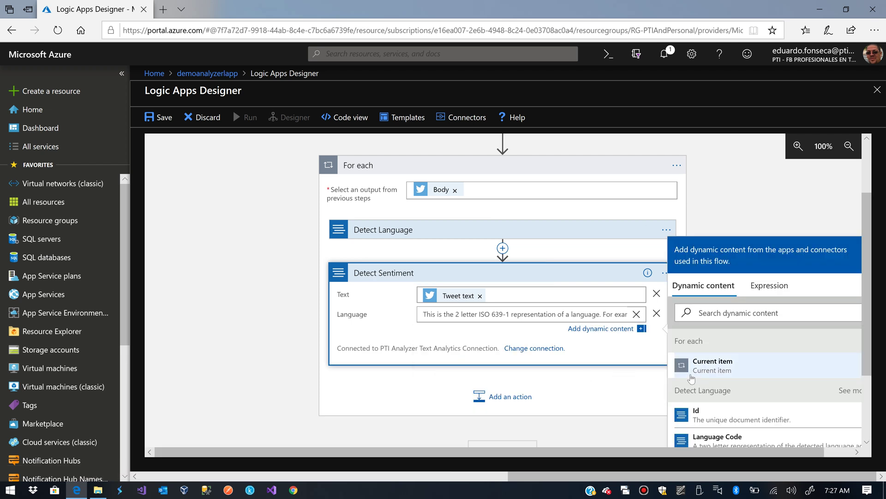
pyautogui.scroll(-3, 693, 376)
pyautogui.scroll(2, 715, 364)
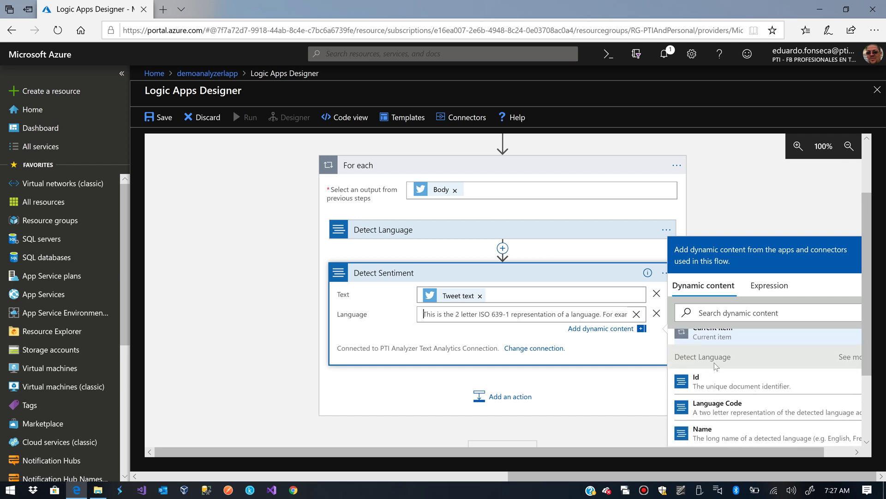
pyautogui.click(728, 405)
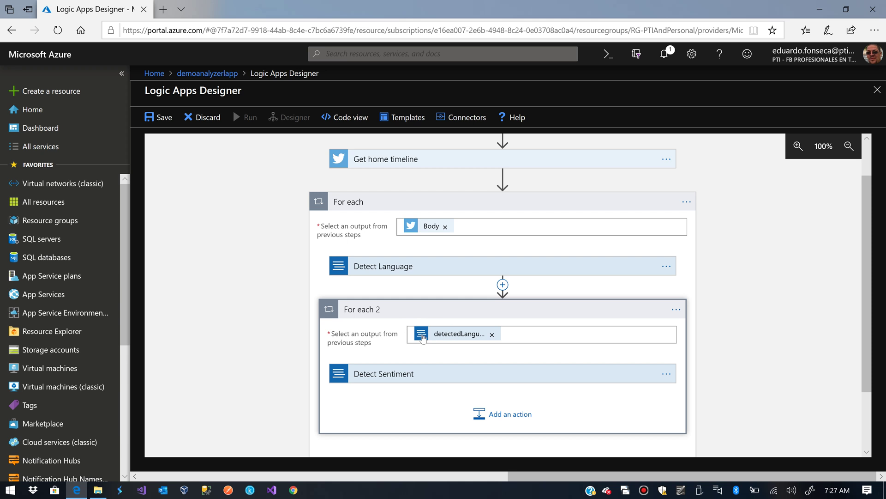
# Review the Detect Sentiment step and dismiss the loop tip
pyautogui.click(446, 376)
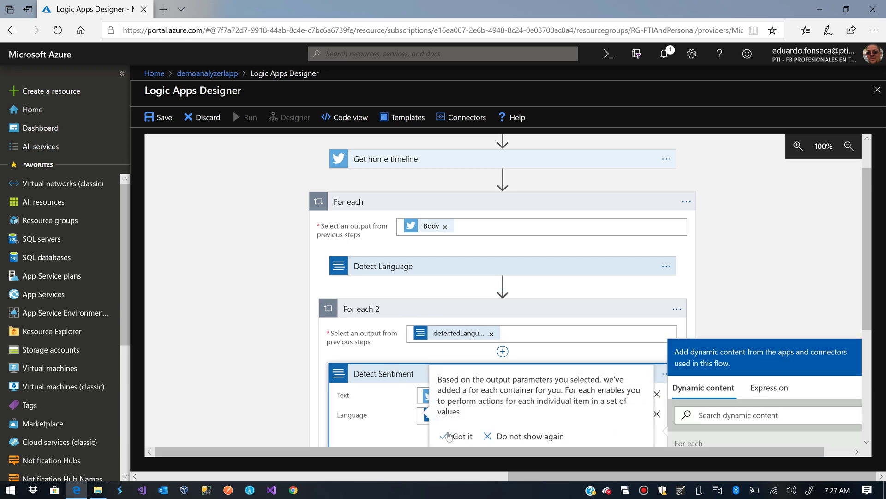
pyautogui.click(450, 433)
pyautogui.scroll(-1, 462, 416)
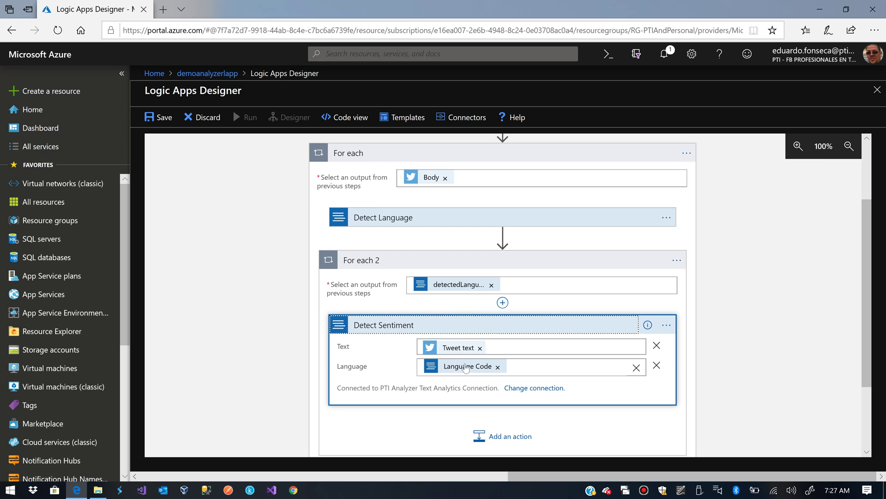
pyautogui.scroll(-1, 470, 368)
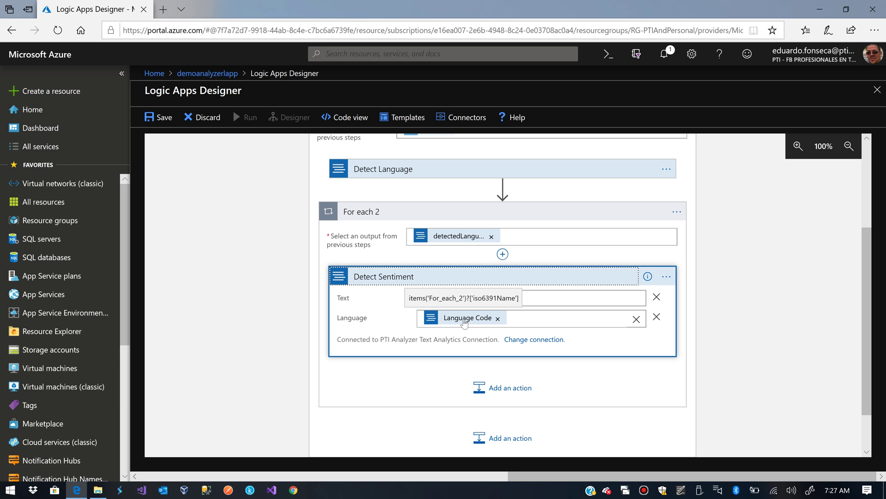
# Save the logic app and dismiss the Windows restart notification
pyautogui.click(165, 119)
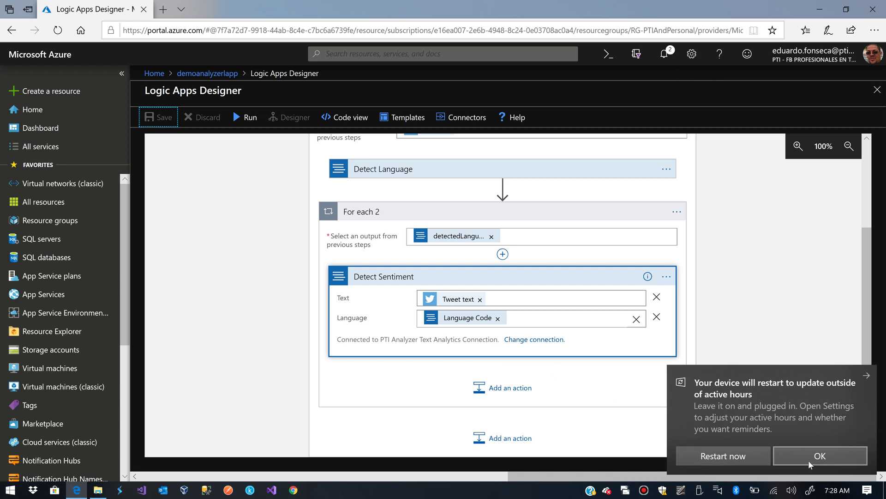
pyautogui.click(465, 325)
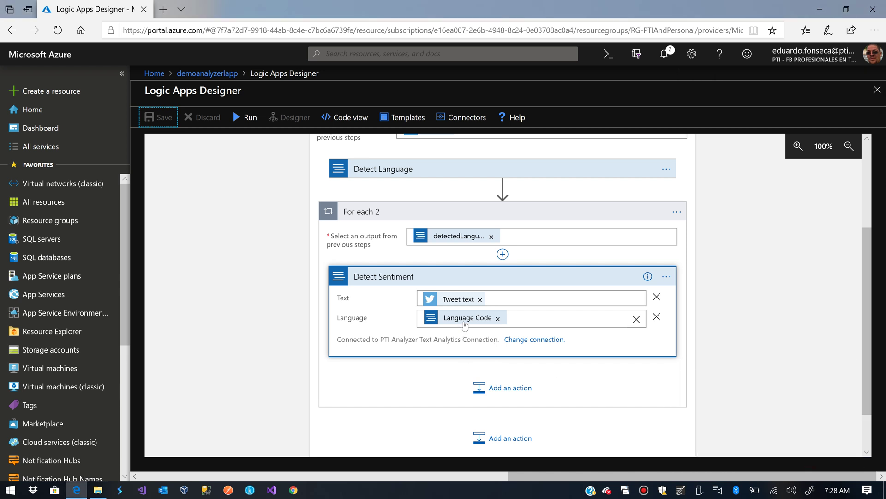
pyautogui.click(497, 393)
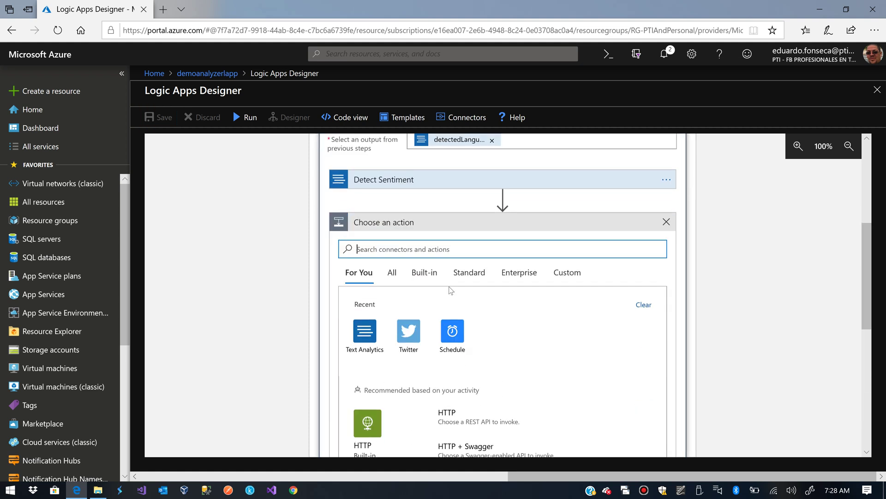
# Add a Condition comparing the sentiment Score with 'is not equal to'
pyautogui.scroll(-8, 451, 289)
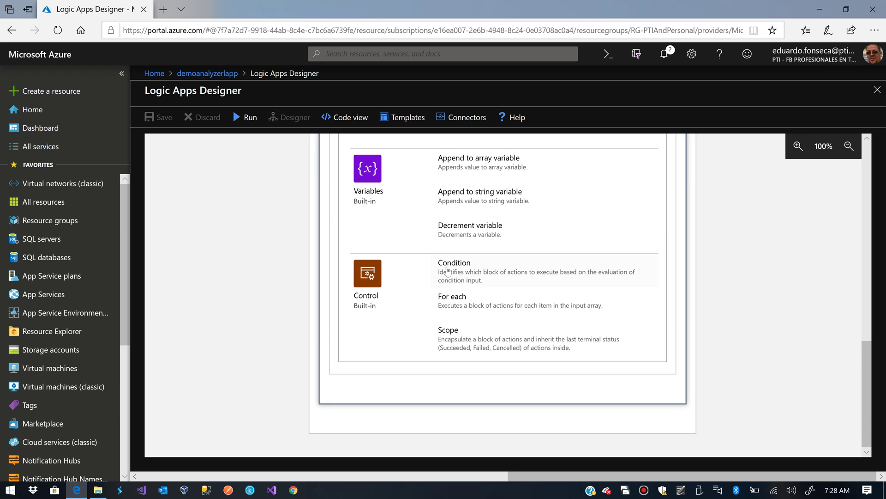
pyautogui.click(448, 270)
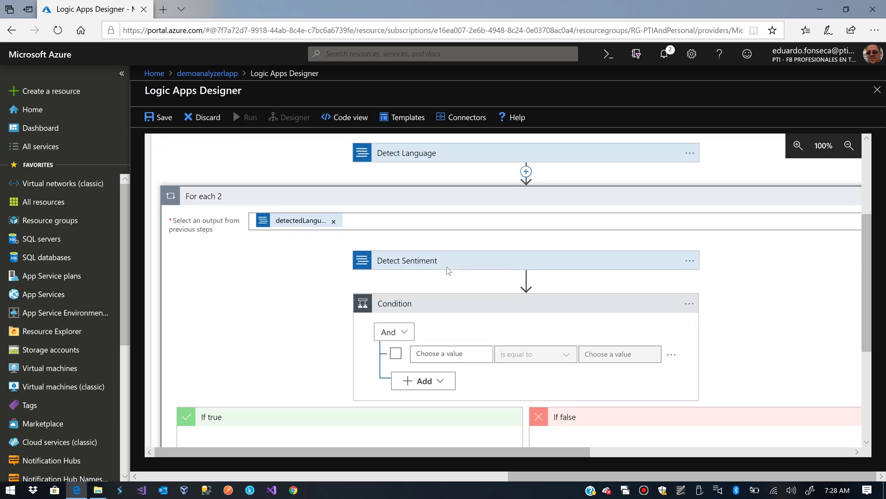
pyautogui.click(396, 302)
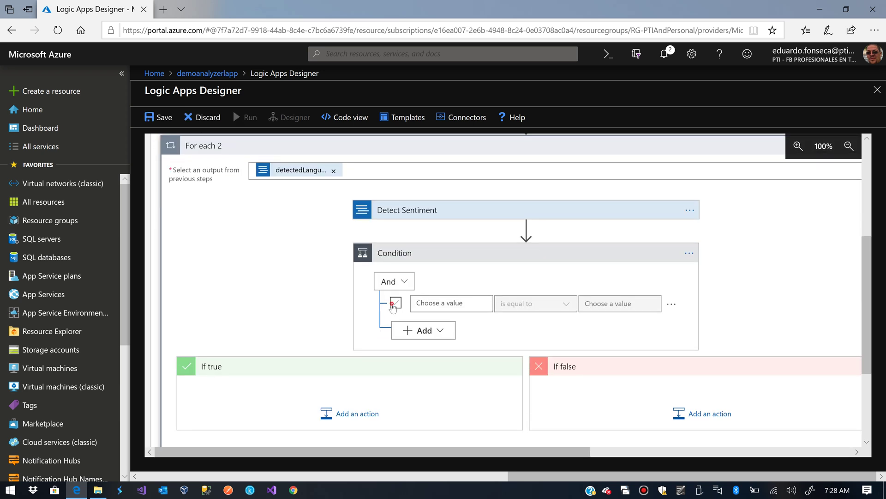
pyautogui.click(439, 305)
pyautogui.scroll(-3, 552, 356)
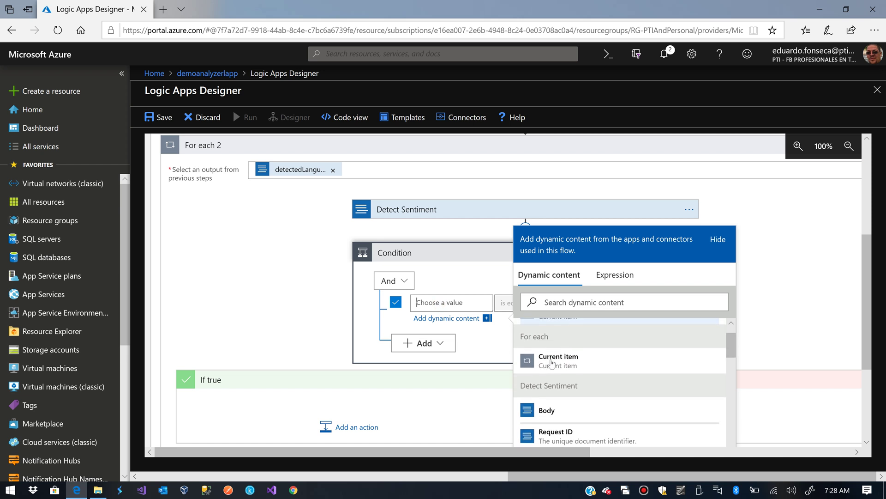
pyautogui.click(554, 405)
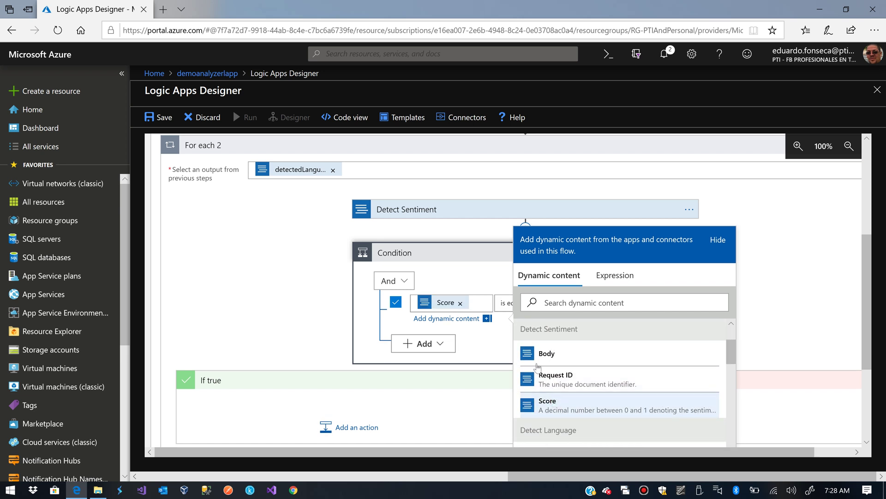
pyautogui.click(505, 304)
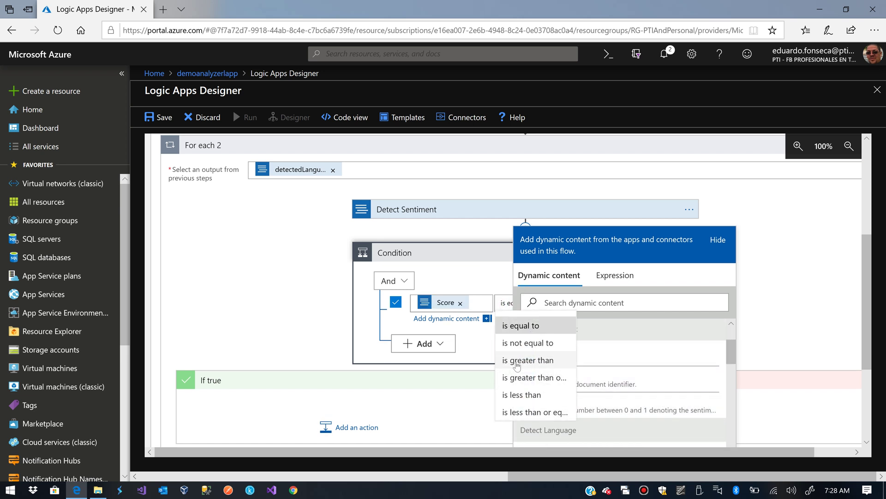
pyautogui.click(517, 344)
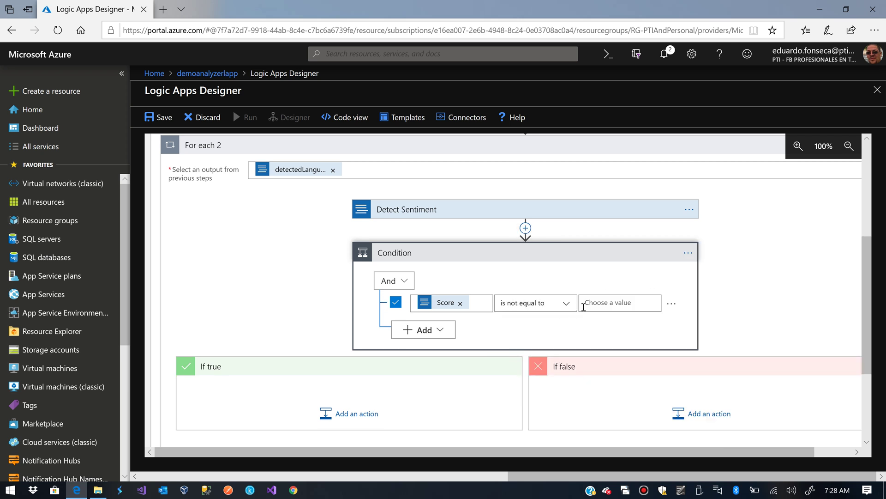
# Enter null as an expression for the condition's comparison value
pyautogui.click(597, 304)
pyautogui.click(784, 275)
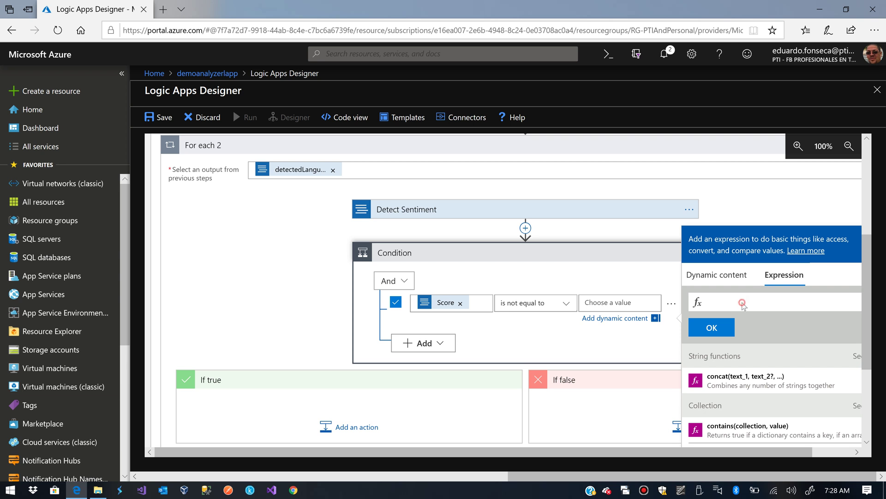
pyautogui.click(721, 301)
pyautogui.write('null')
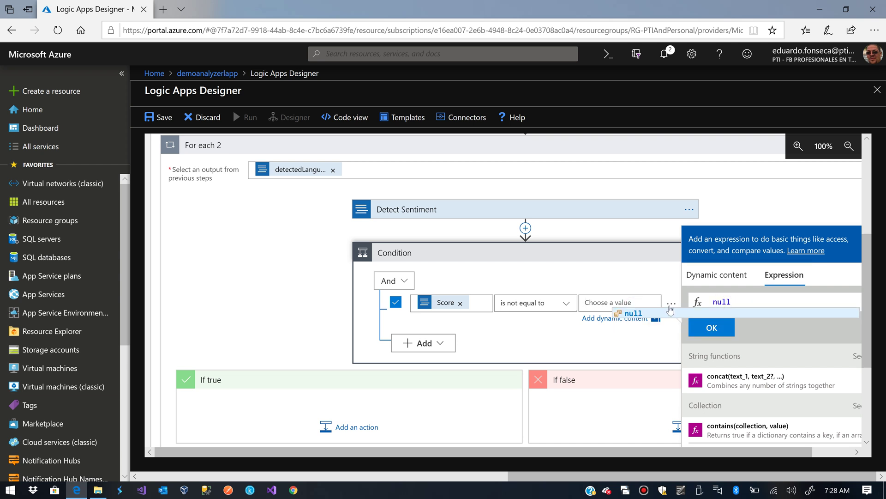
pyautogui.click(671, 303)
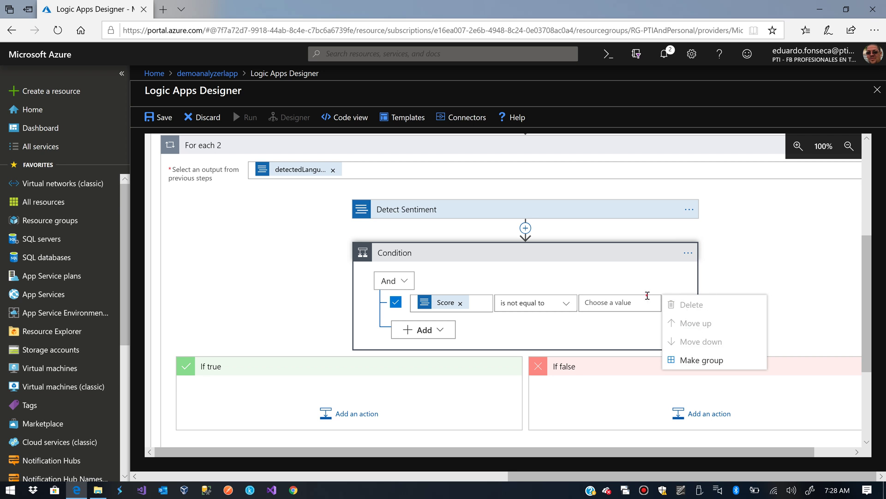
pyautogui.click(648, 296)
pyautogui.click(642, 301)
pyautogui.write('null')
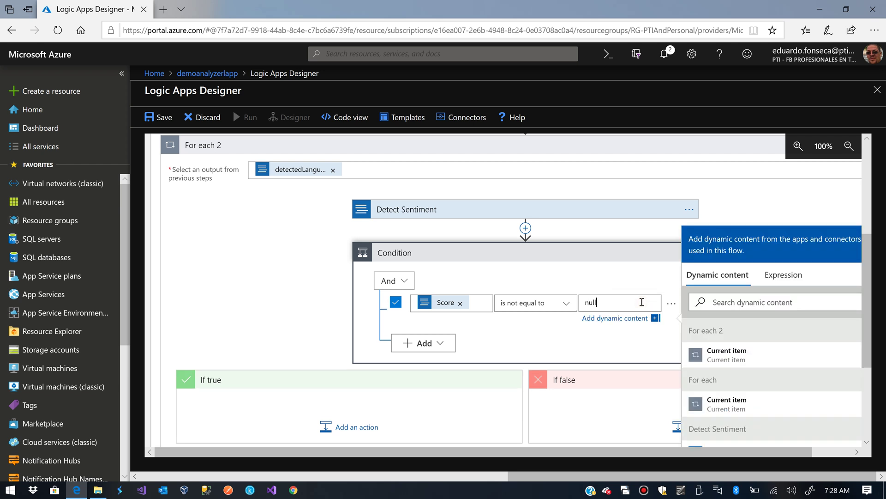
pyautogui.click(779, 288)
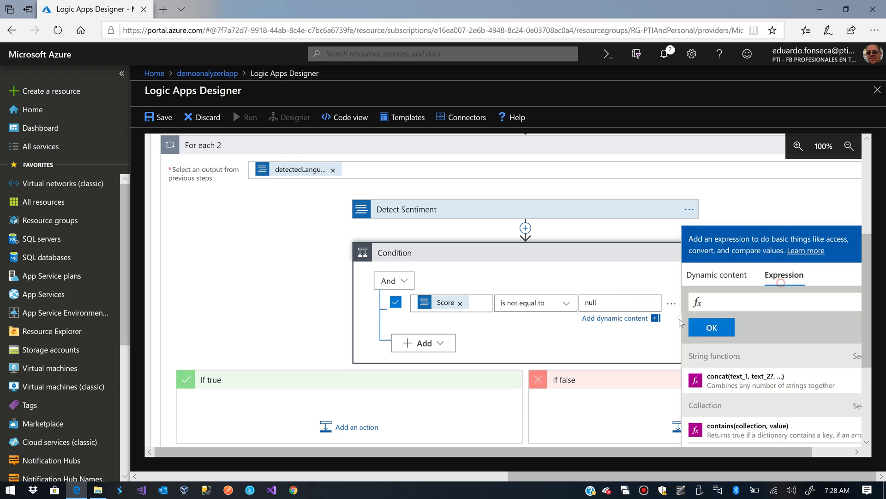
pyautogui.click(621, 345)
pyautogui.click(607, 301)
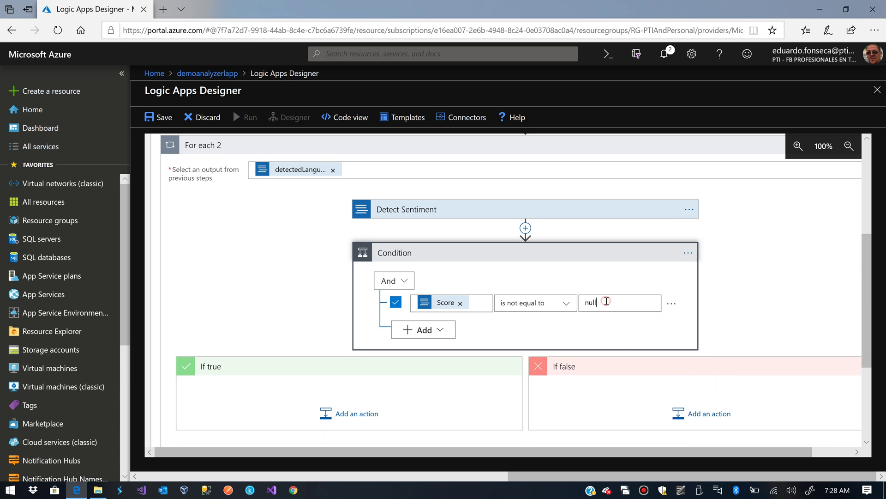
pyautogui.write('\\\\\\')
pyautogui.press('BackSpace')
pyautogui.press('BackSpace')
pyautogui.press('BackSpace')
pyautogui.press('BackSpace')
pyautogui.press('BackSpace')
pyautogui.press('BackSpace')
pyautogui.press('BackSpace')
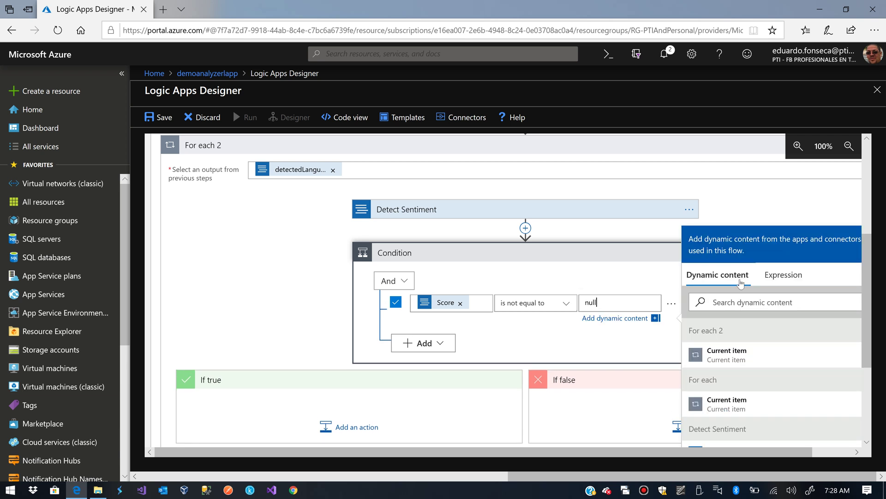
pyautogui.click(781, 275)
pyautogui.click(739, 297)
pyautogui.write('nu')
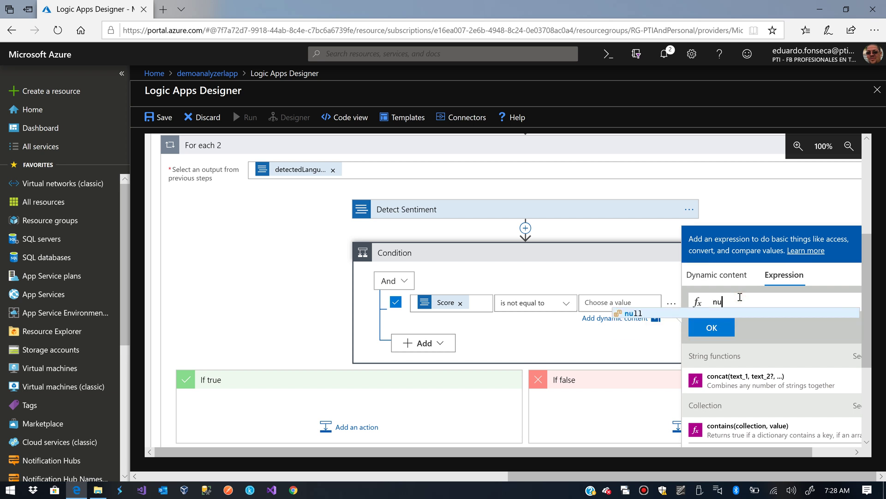
pyautogui.click(633, 314)
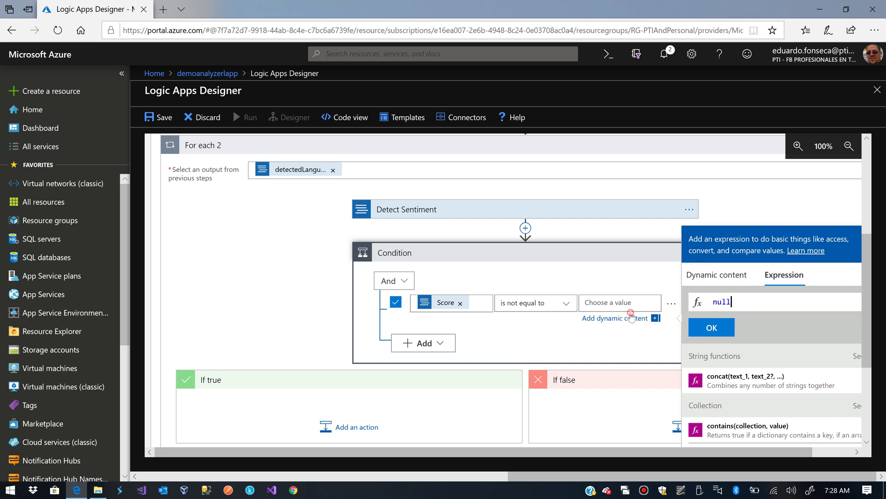
pyautogui.click(721, 327)
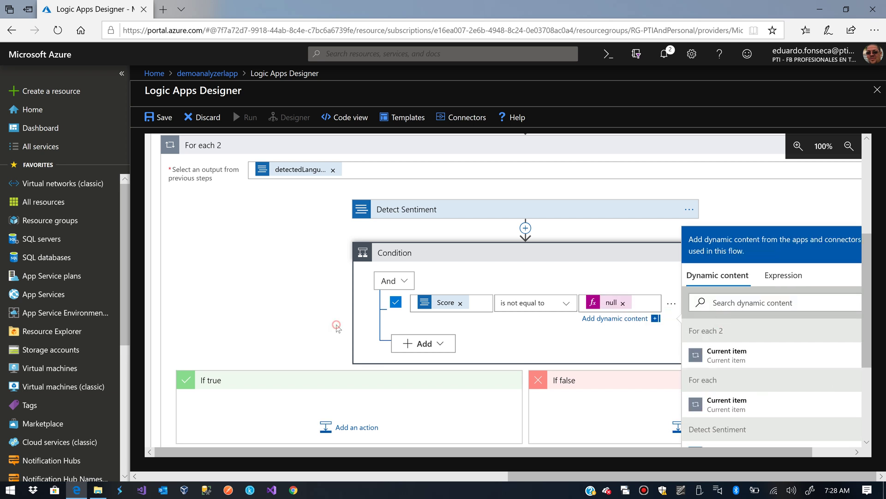
pyautogui.click(336, 324)
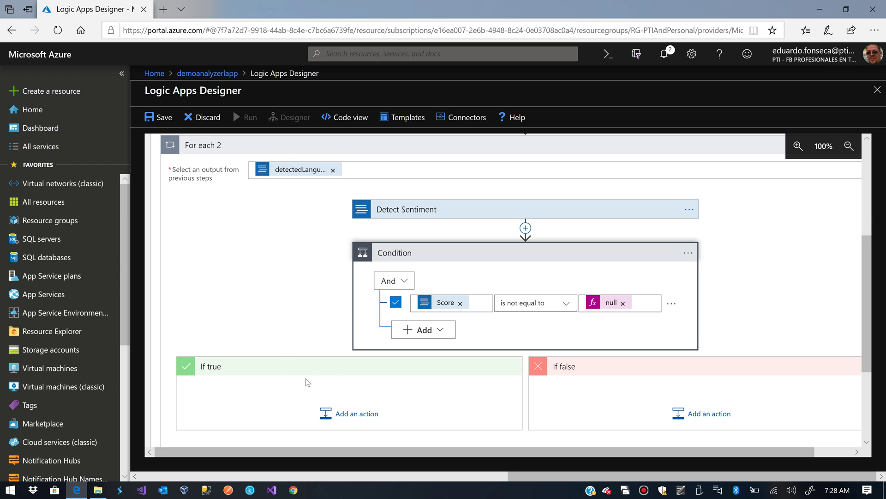
pyautogui.scroll(-1, 308, 383)
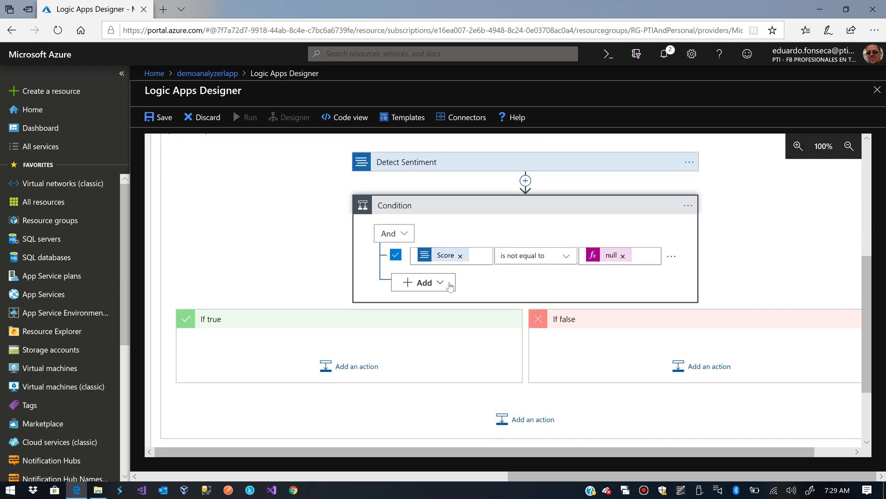
# Add a second condition row comparing Score with 'is less than or equal to'
pyautogui.click(421, 284)
pyautogui.click(420, 299)
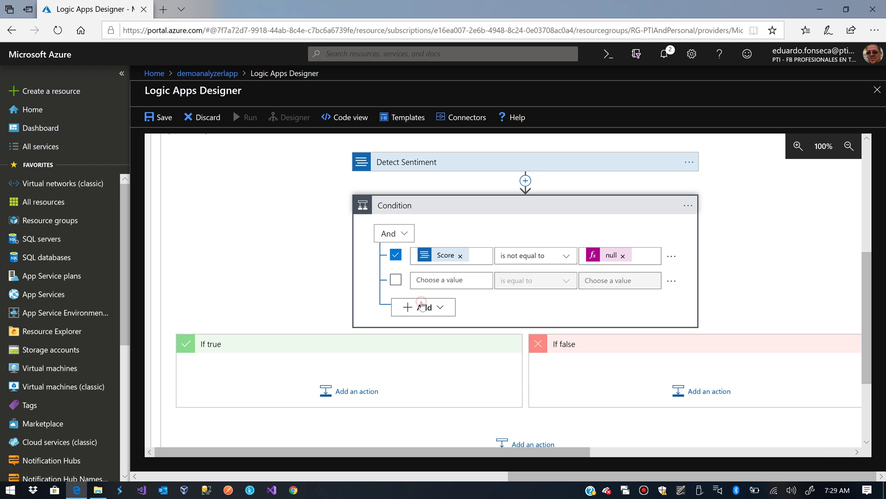
pyautogui.click(438, 278)
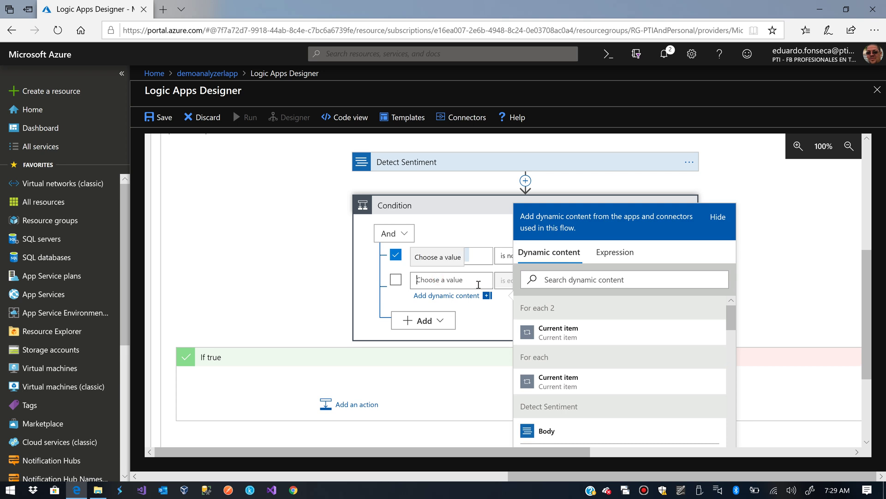
pyautogui.click(615, 252)
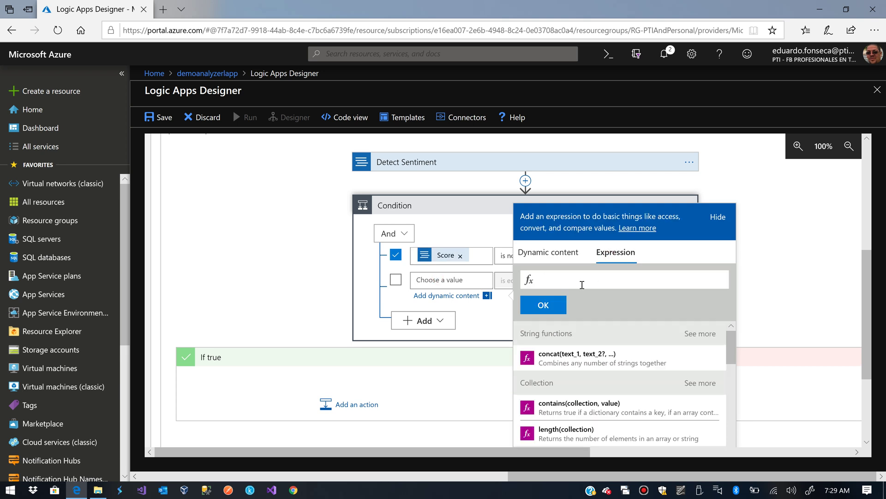
pyautogui.click(565, 257)
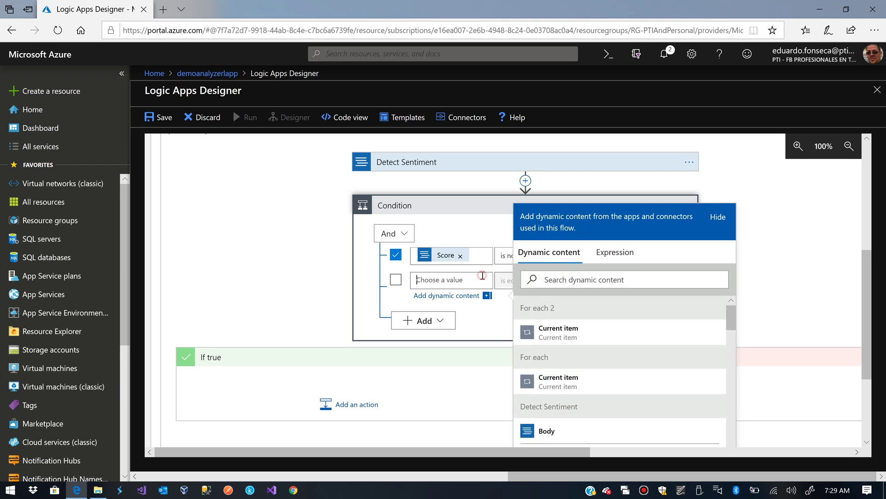
pyautogui.scroll(-2, 552, 397)
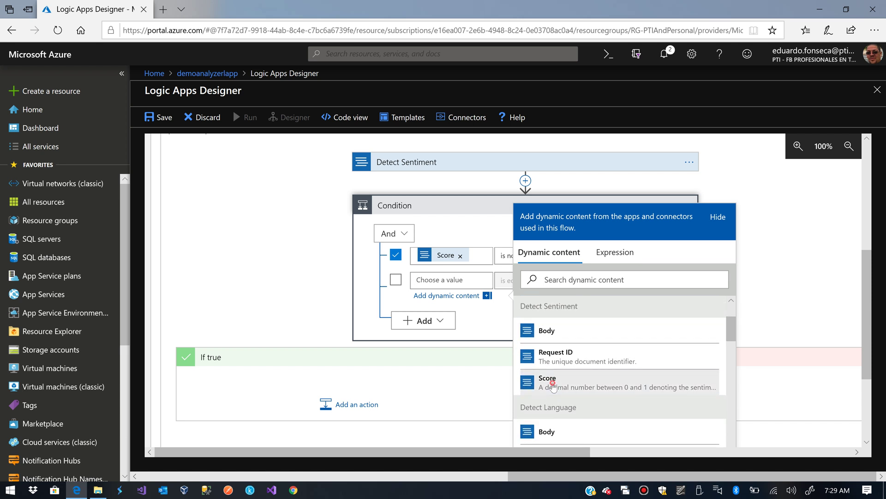
pyautogui.click(553, 383)
pyautogui.click(507, 285)
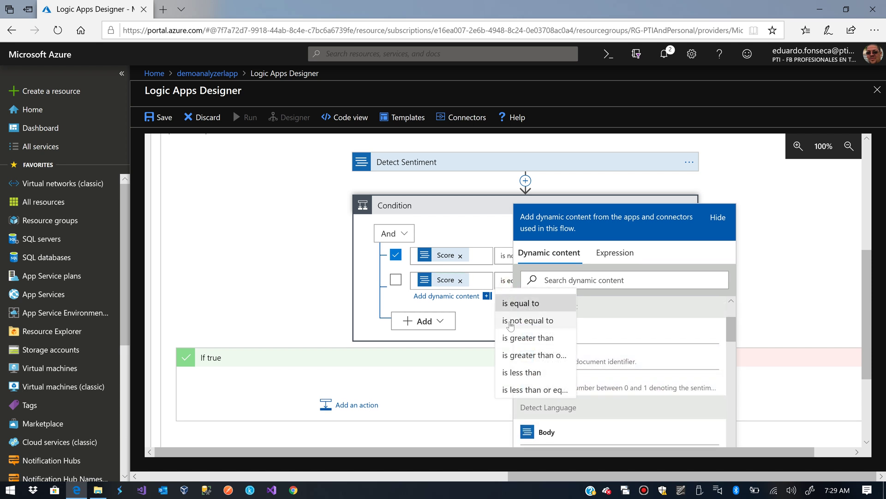
pyautogui.click(528, 390)
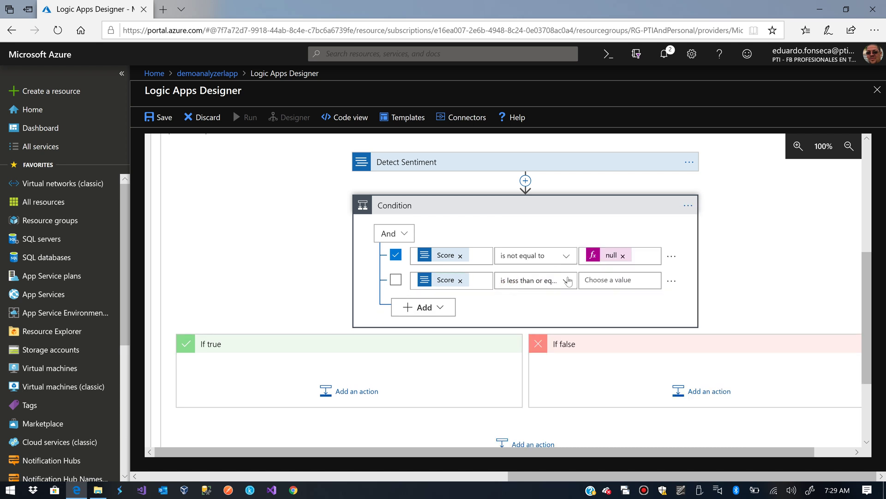
# Set the second row's threshold to 0.4
pyautogui.click(596, 280)
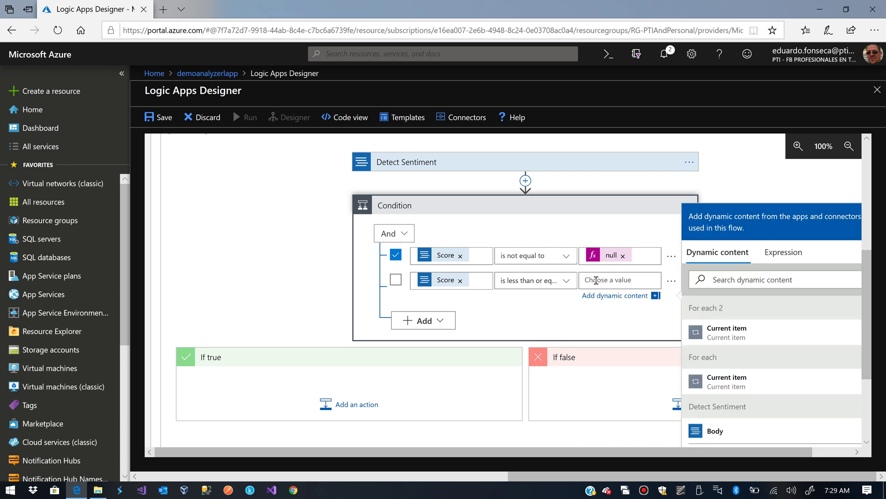
pyautogui.write('0.4')
pyautogui.click(282, 309)
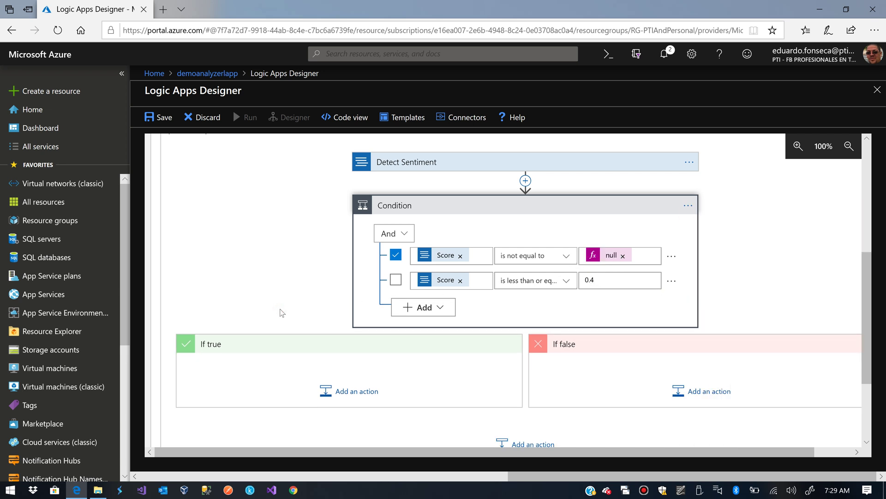
pyautogui.click(343, 390)
pyautogui.scroll(-2, 344, 365)
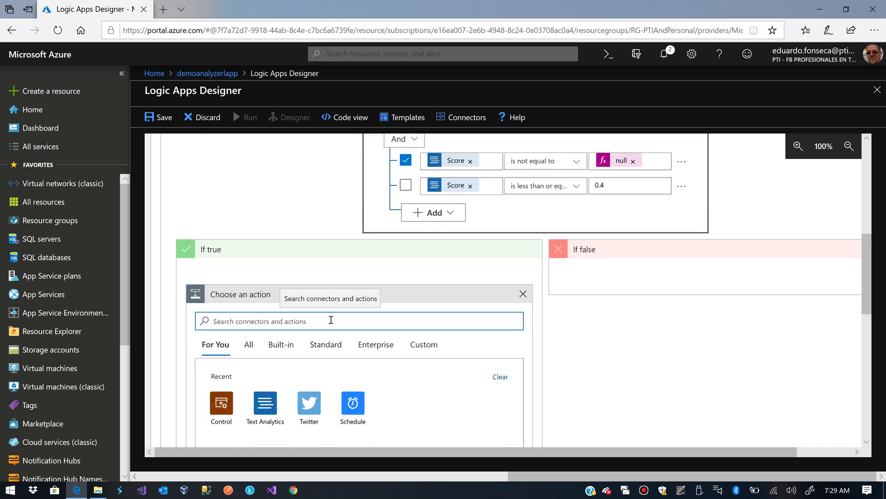
# Search 'send email' and add Office 365 Outlook 'Send an email (V2)' under If true
pyautogui.write('send email')
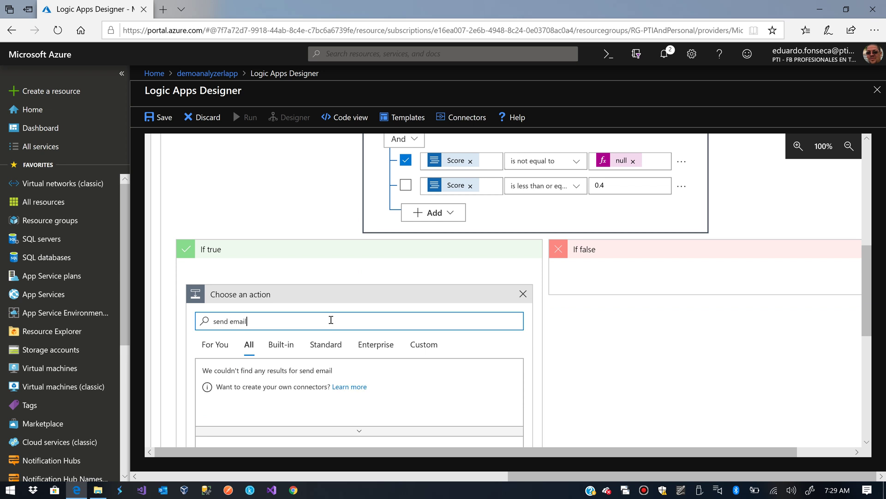
pyautogui.scroll(-3, 332, 323)
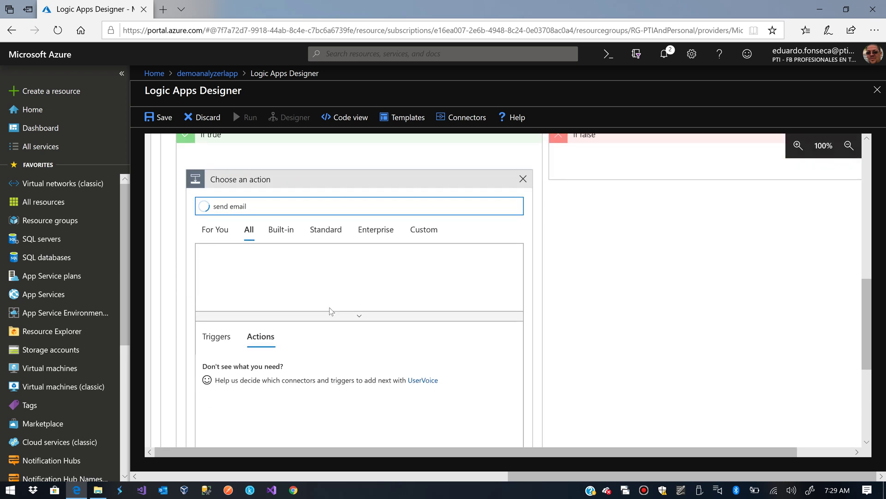
pyautogui.scroll(-4, 307, 348)
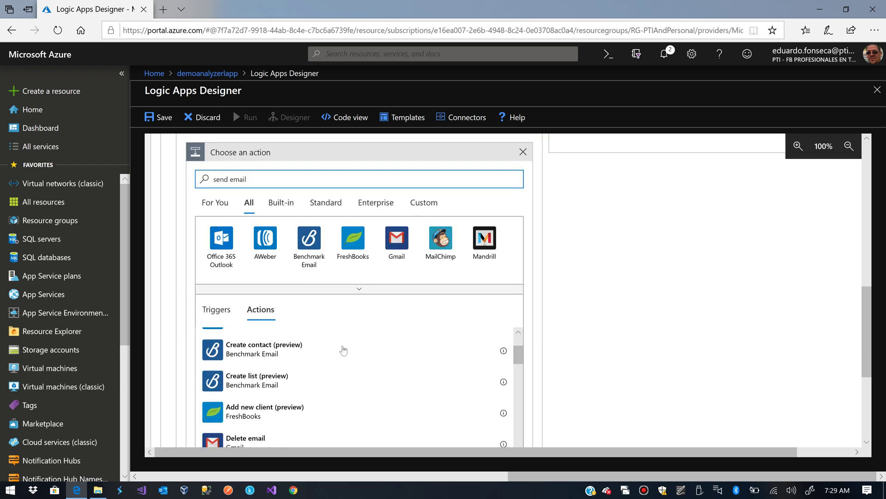
pyautogui.scroll(-3, 548, 368)
pyautogui.scroll(-1, 563, 373)
pyautogui.scroll(-10, 376, 277)
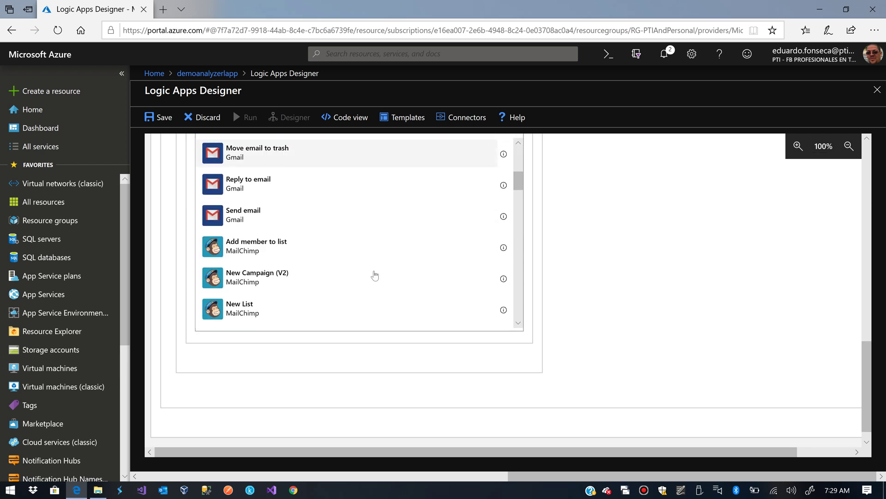
pyautogui.scroll(-3, 375, 276)
pyautogui.scroll(2, 375, 276)
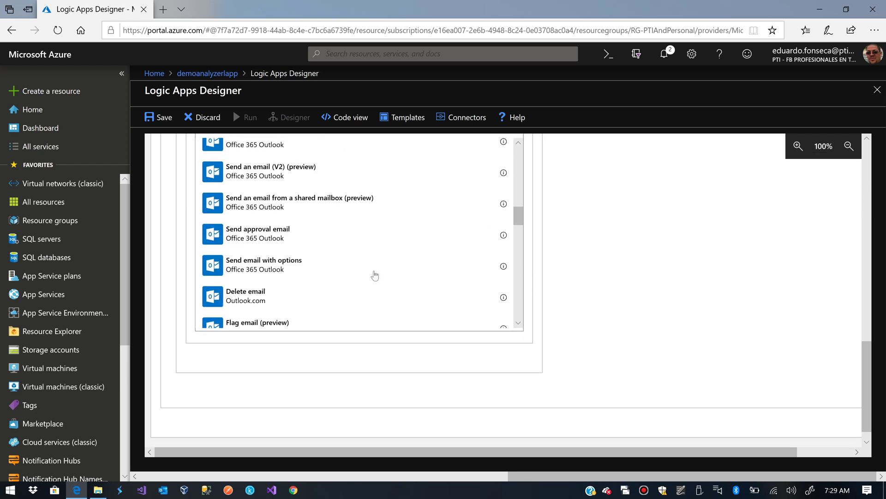
pyautogui.click(252, 181)
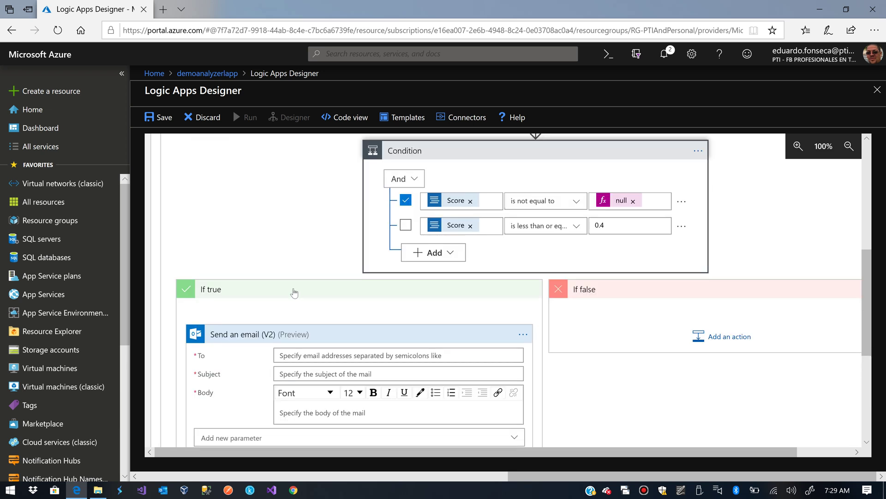
pyautogui.scroll(-1, 294, 293)
# Enter the recipient's e-mail address and the subject 'Low Sentiment Detected'
pyautogui.click(307, 309)
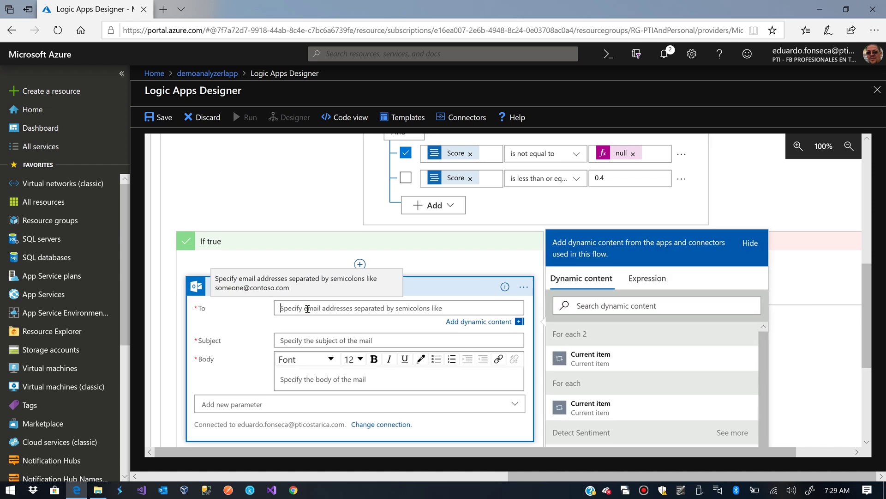
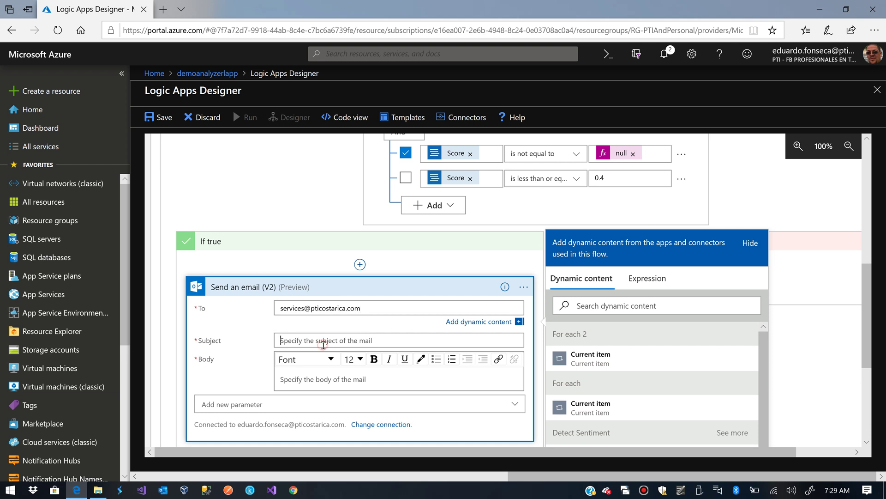
pyautogui.click(323, 345)
pyautogui.write('Low ')
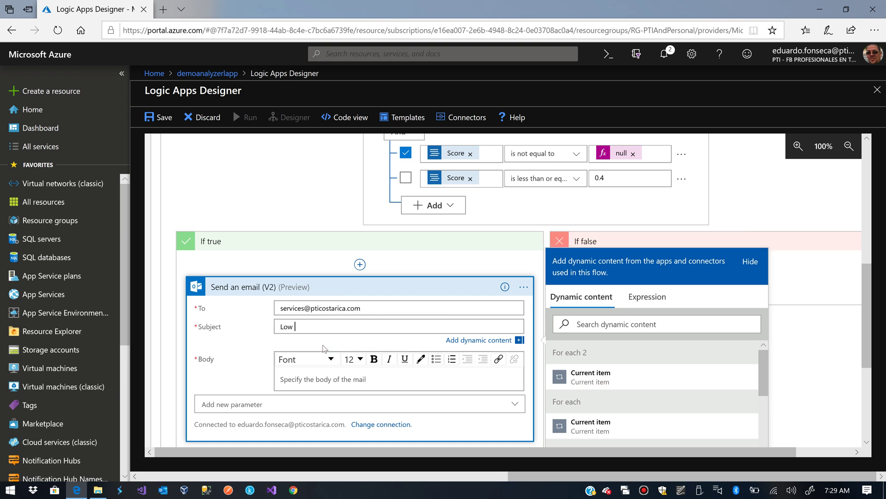
pyautogui.write('Sentiment Detected')
# Write the body line 'A low sentiment was detected.' and begin a 'Sentiment:' line
pyautogui.click(324, 377)
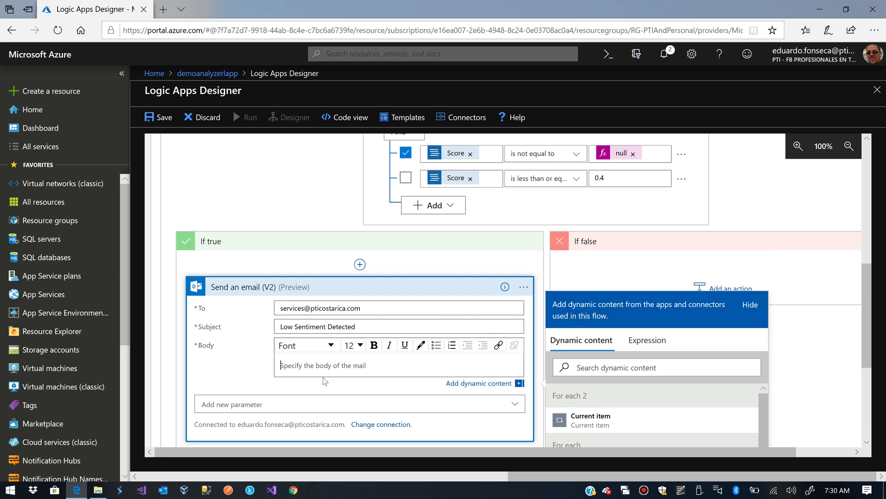
pyautogui.write('a')
pyautogui.press('BackSpace')
pyautogui.write('A')
pyautogui.write('low sentiment was detected. Details below:')
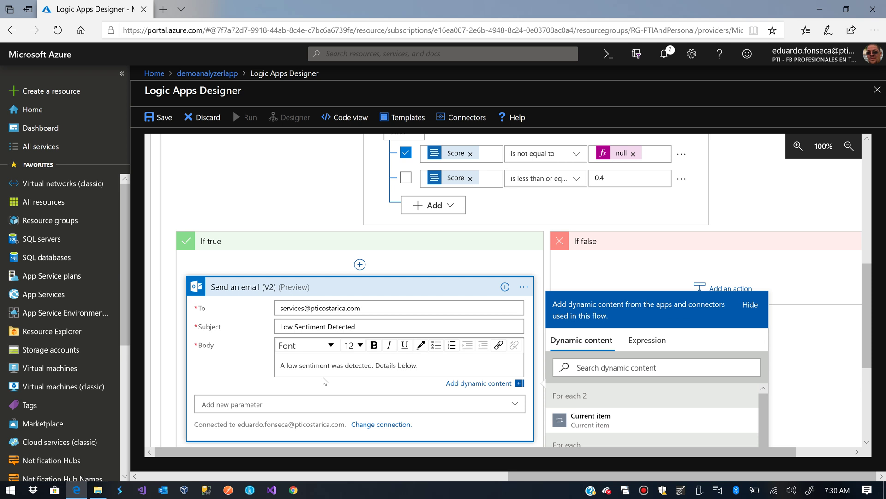
pyautogui.press('Return')
pyautogui.write('Sentim')
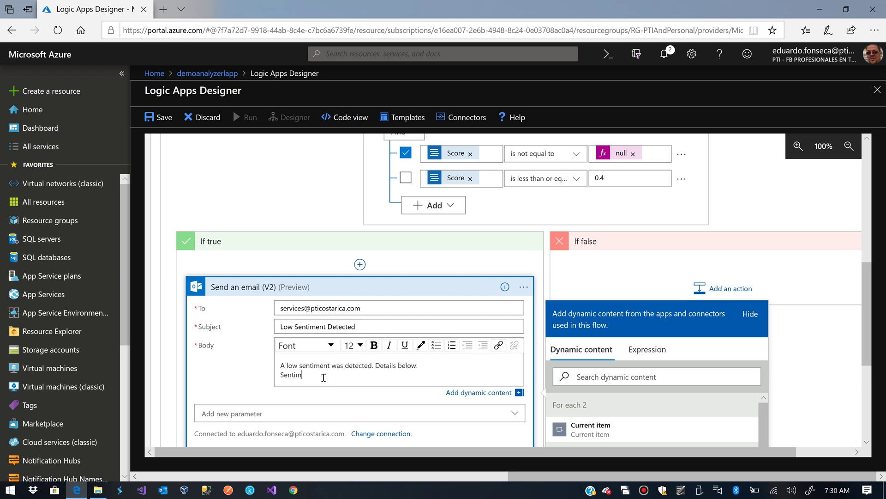
pyautogui.write('ent:')
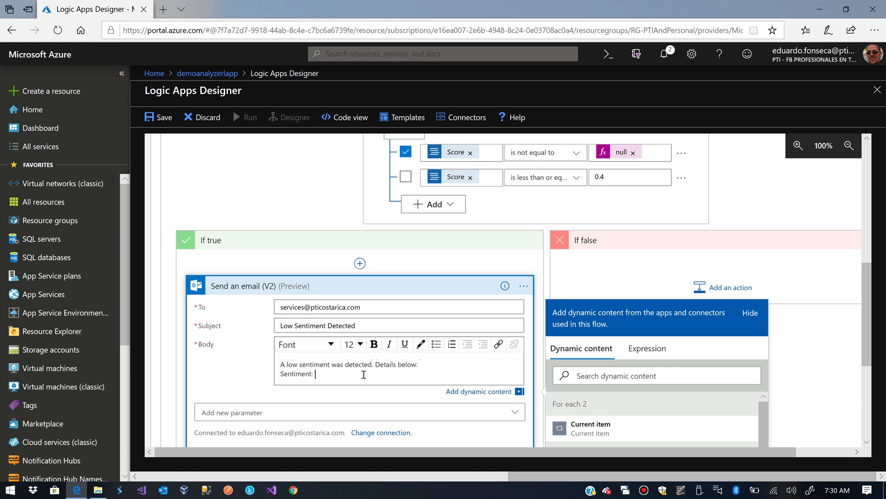
# Insert the sentiment Score value after a 'Sentiment Score:' label in the email body
pyautogui.scroll(-5, 588, 400)
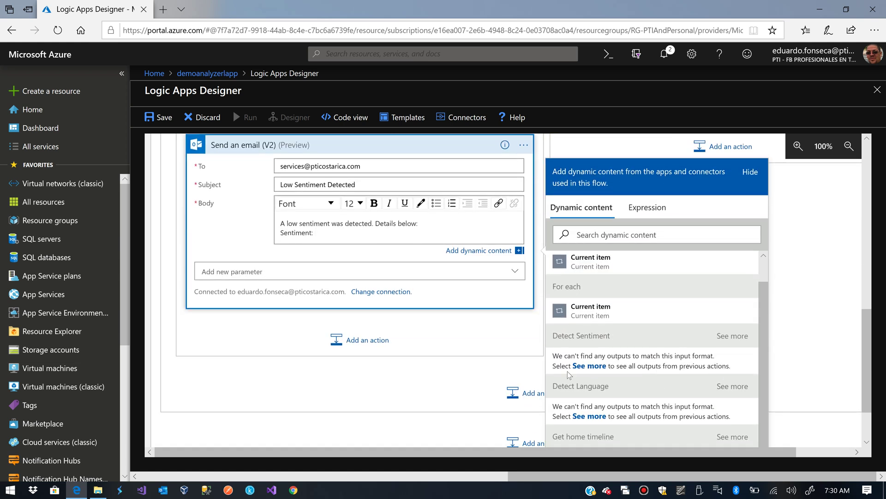
pyautogui.click(595, 365)
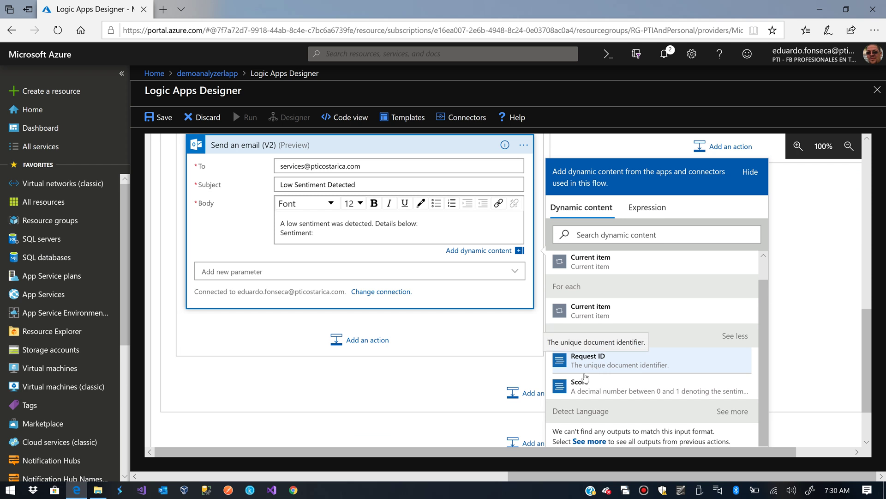
pyautogui.click(582, 386)
pyautogui.click(312, 237)
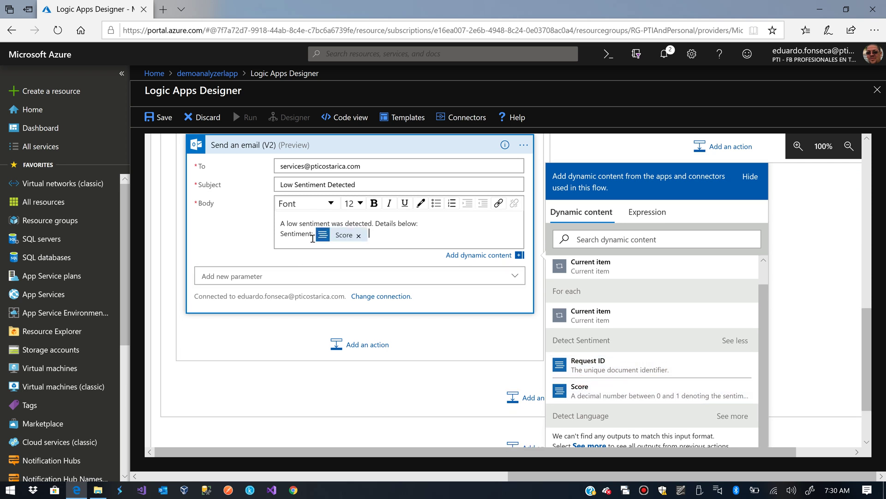
pyautogui.press('BackSpace')
pyautogui.write('Score')
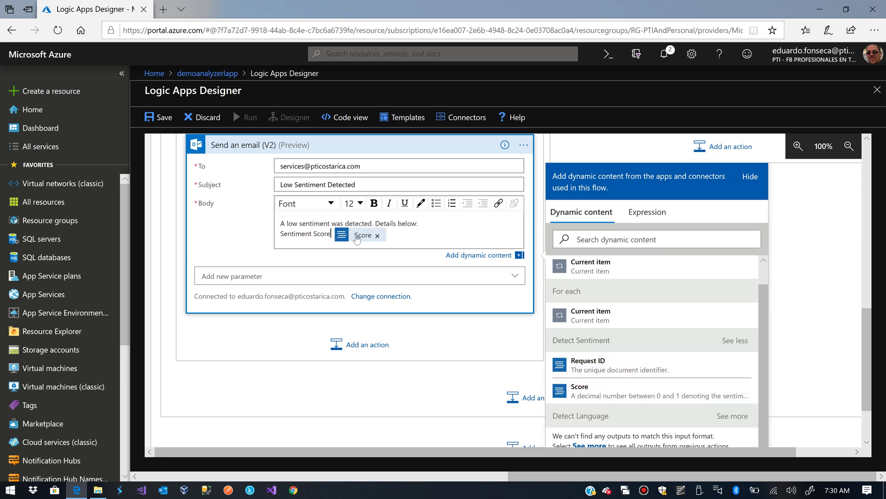
pyautogui.write(':')
pyautogui.click(410, 237)
pyautogui.press('Return')
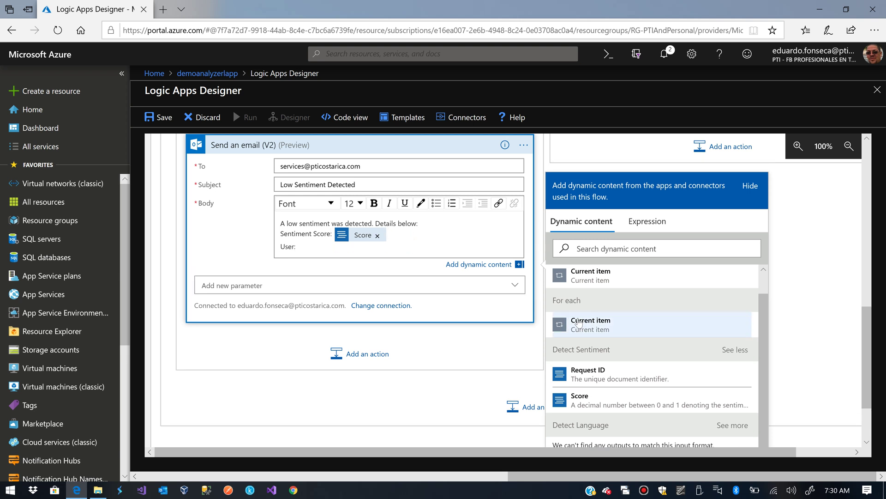
# Fill the User line with the tweet's User id from Get home timeline
pyautogui.scroll(-3, 663, 353)
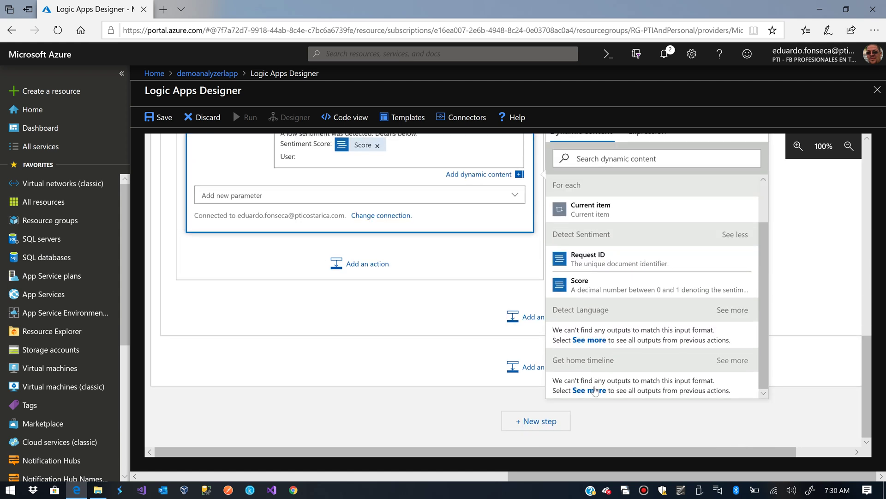
pyautogui.click(589, 390)
pyautogui.scroll(-5, 644, 357)
pyautogui.scroll(-10, 645, 360)
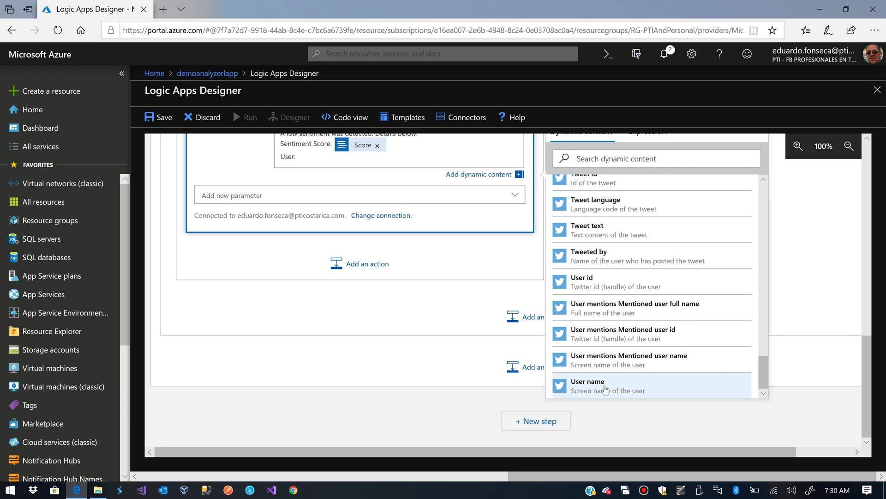
pyautogui.click(600, 287)
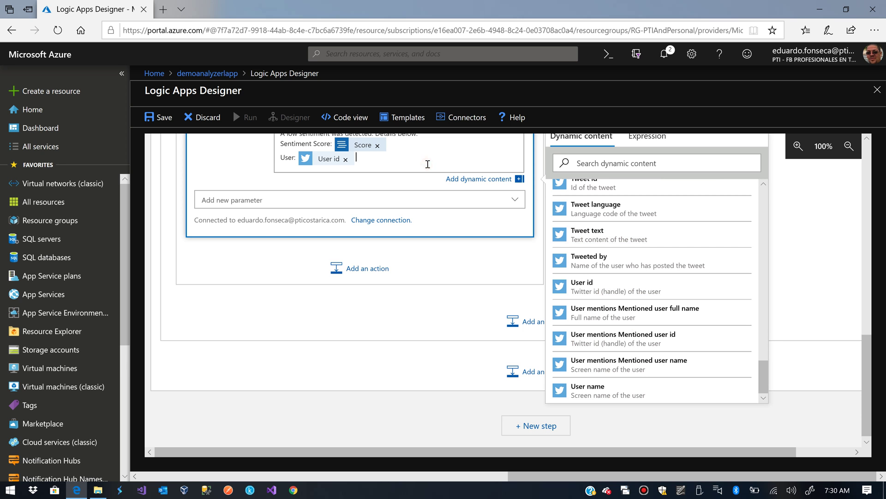
pyautogui.scroll(3, 606, 312)
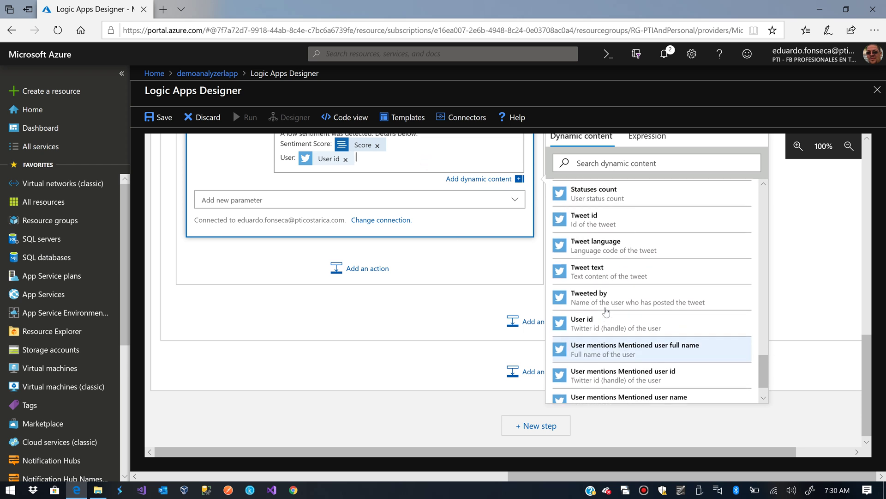
pyautogui.scroll(3, 606, 311)
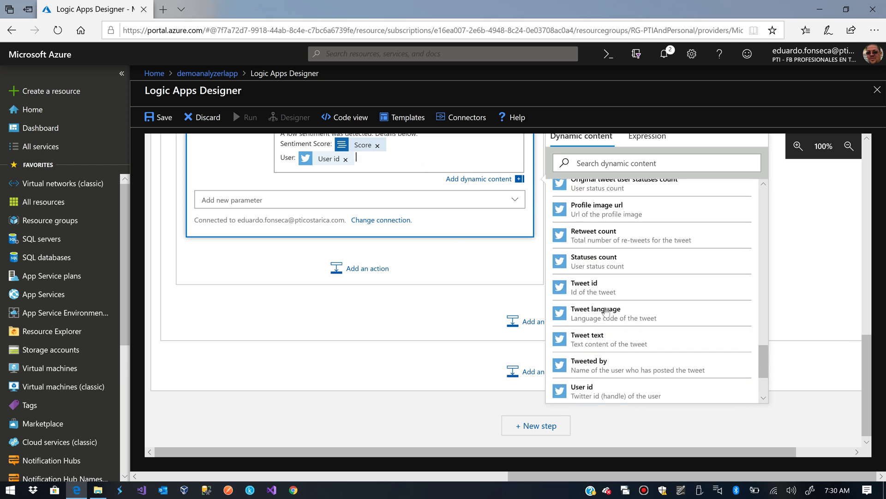
pyautogui.scroll(1, 606, 312)
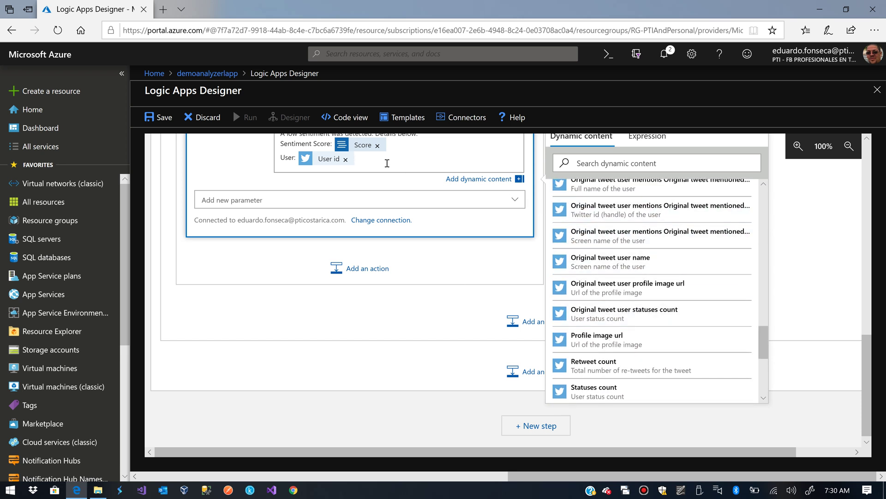
pyautogui.scroll(1, 382, 162)
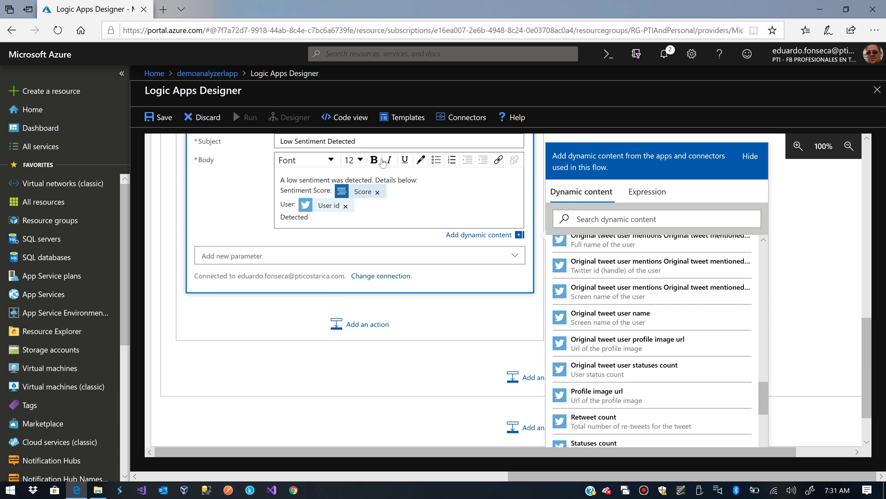
# Add the Detect Language step's Language Code after the Detected Language label
pyautogui.write('Language:')
pyautogui.scroll(-2, 720, 342)
pyautogui.scroll(5, 719, 341)
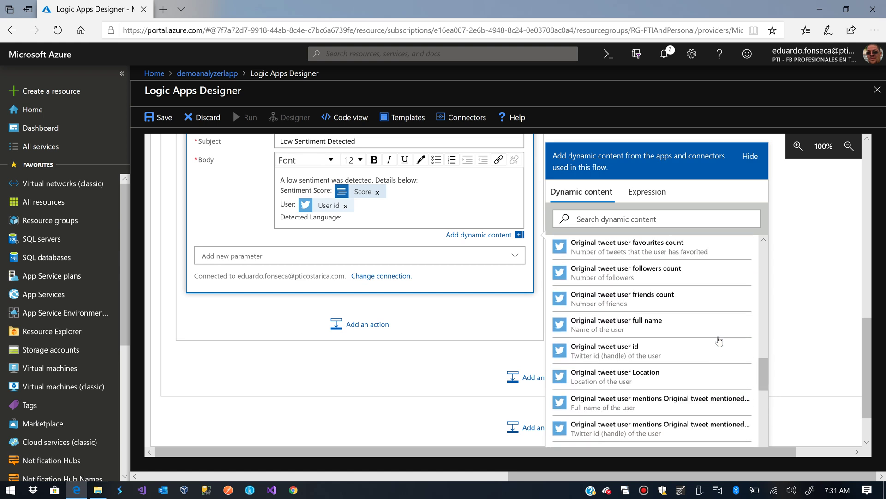
pyautogui.scroll(10, 719, 342)
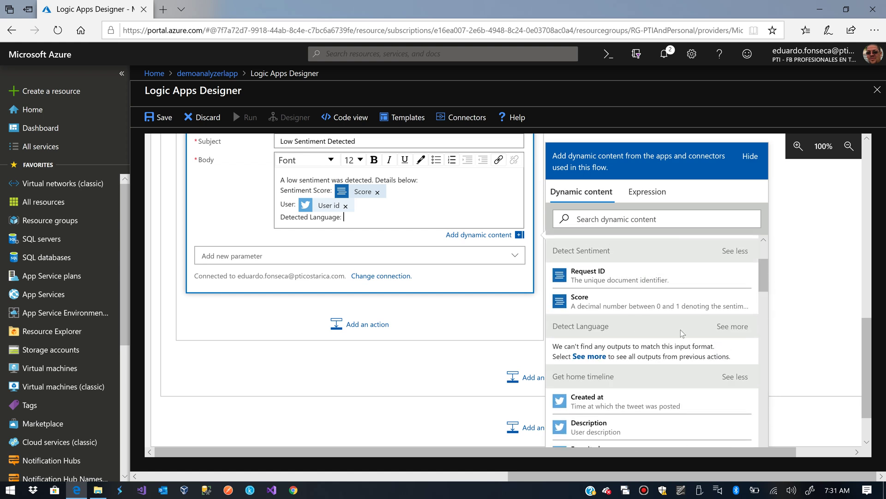
pyautogui.click(591, 356)
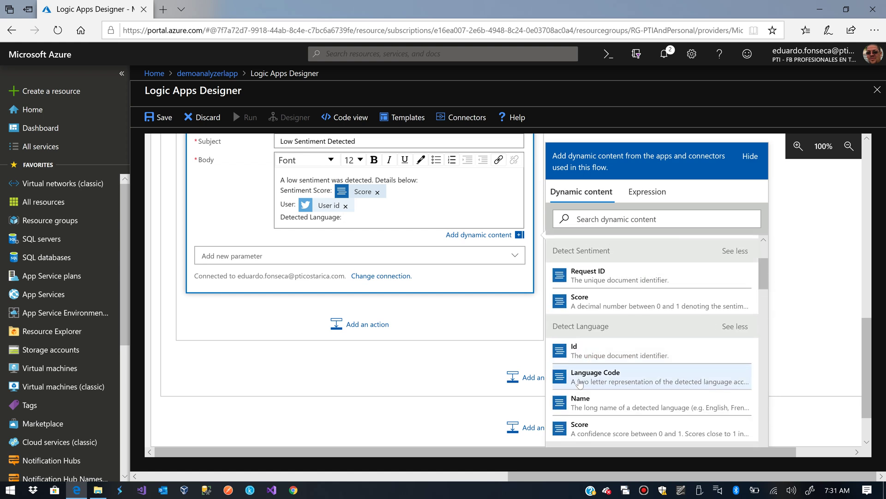
pyautogui.click(579, 381)
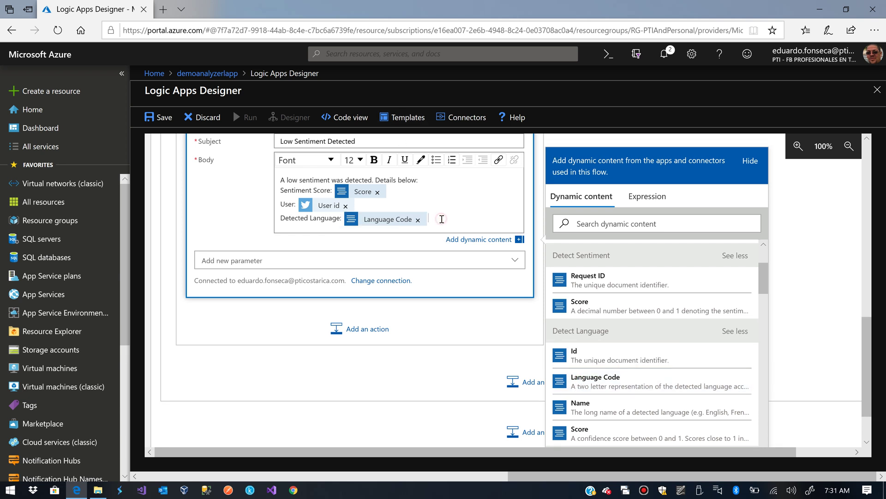
pyautogui.press('Return')
# Add a 'Tweet Text:' line filled with the tweet's Tweet text
pyautogui.write('Tweet')
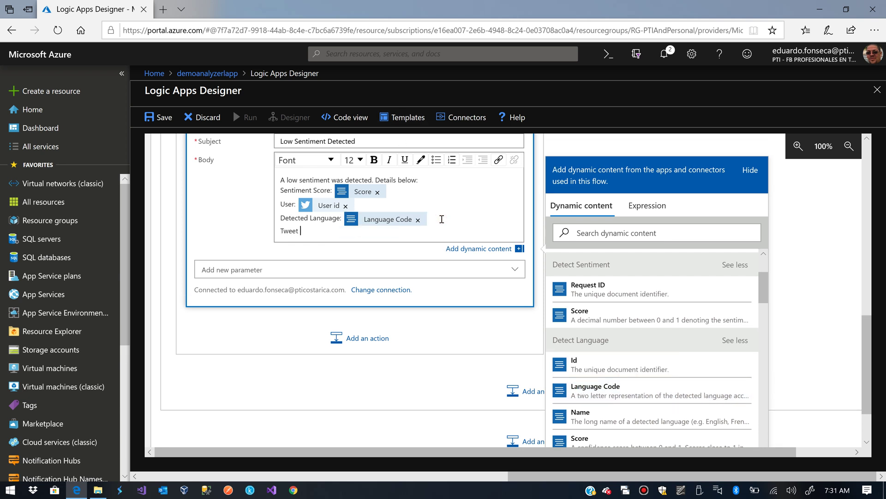
pyautogui.write(' Text:')
pyautogui.scroll(-10, 636, 350)
pyautogui.scroll(-6, 636, 354)
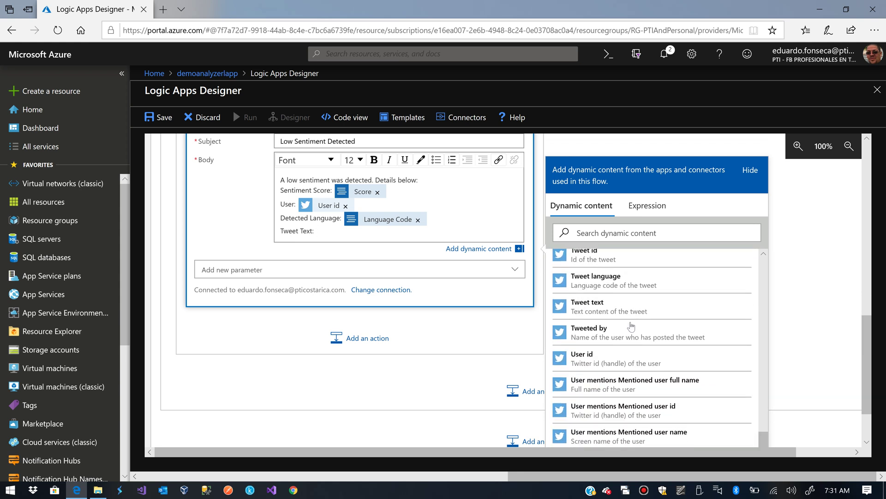
pyautogui.click(586, 227)
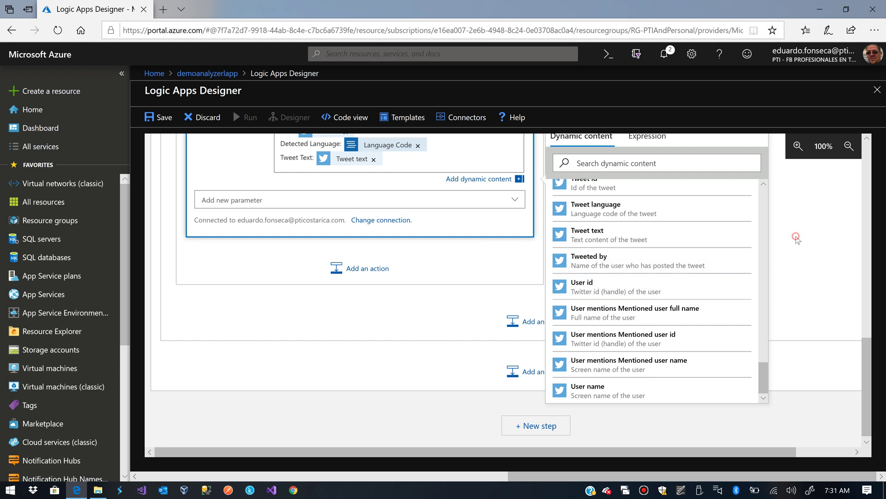
pyautogui.click(412, 247)
pyautogui.scroll(5, 215, 187)
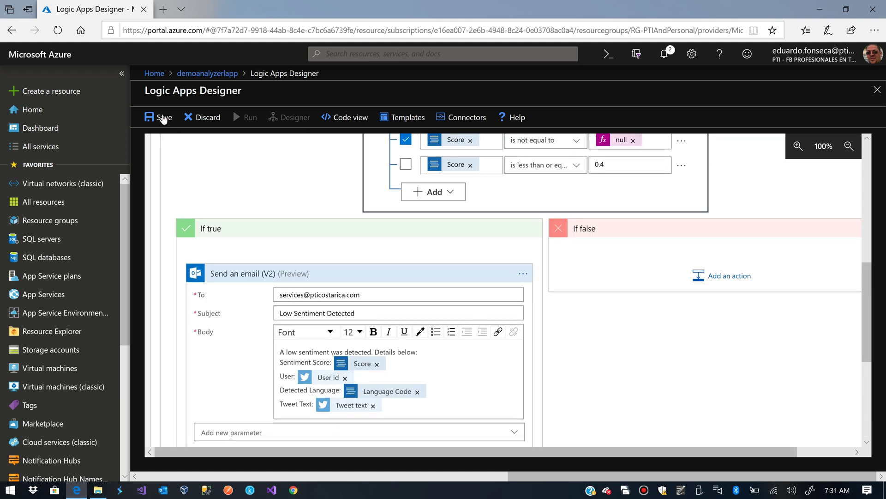
# Save and run the logic app, then open the 'Low Sentiment Detected' email notification
pyautogui.click(162, 119)
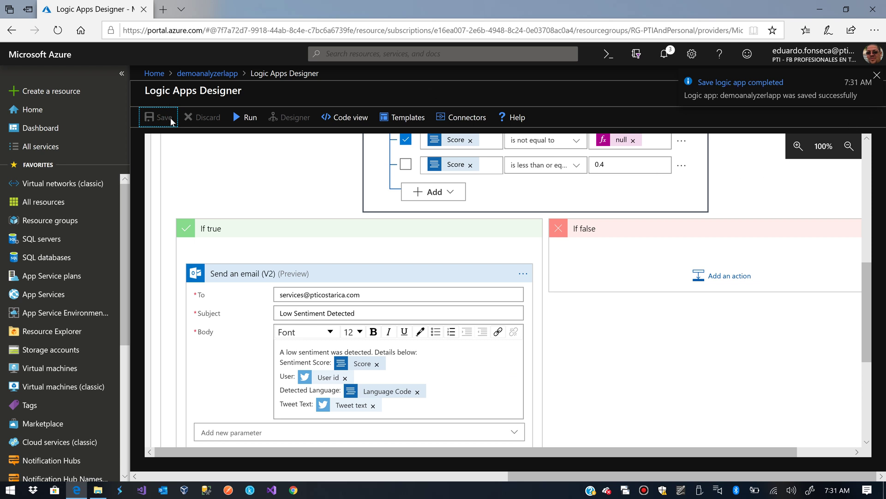
pyautogui.click(247, 119)
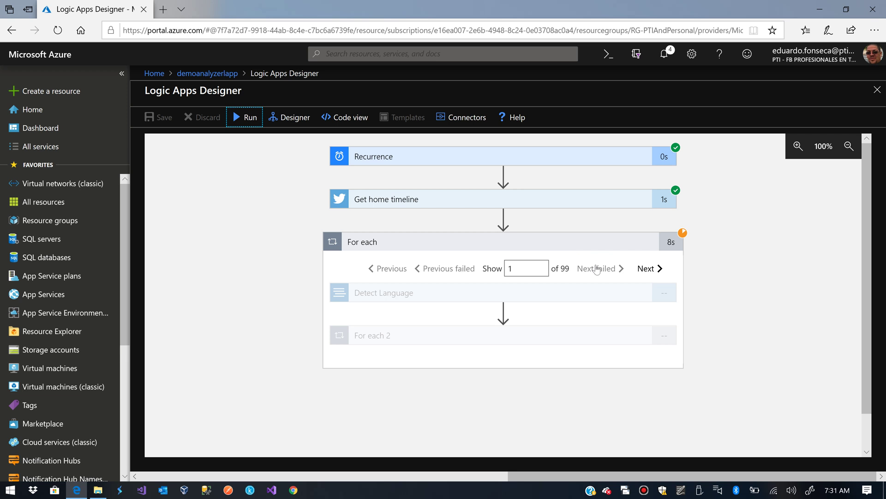
pyautogui.click(549, 339)
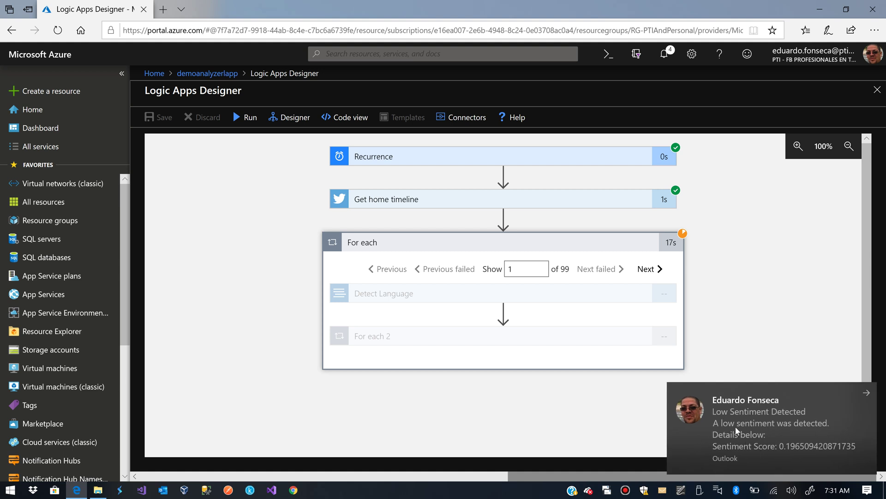
pyautogui.click(755, 428)
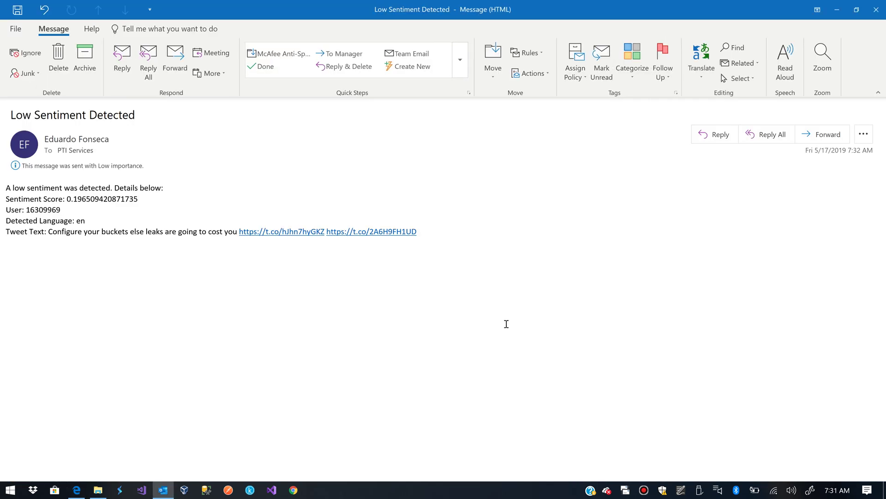
# Highlight the alert's sentiment score and user values in the message body
pyautogui.doubleClick(22, 191)
pyautogui.click(79, 190)
pyautogui.doubleClick(127, 187)
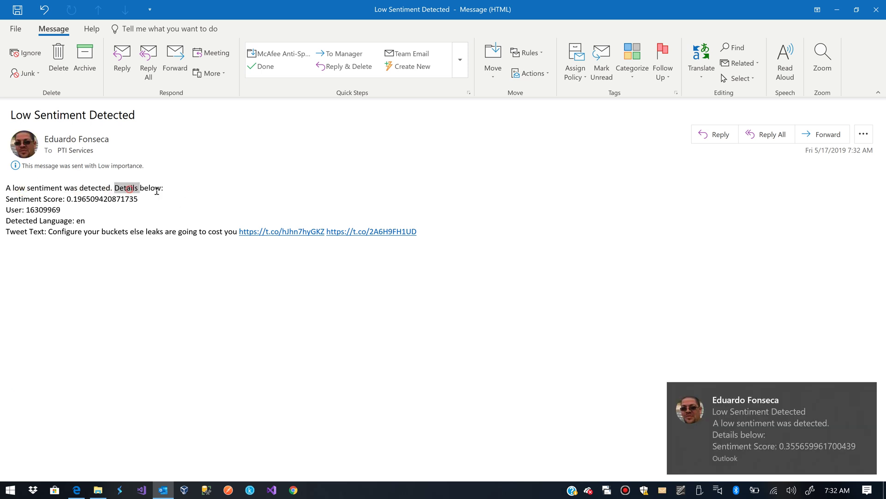
pyautogui.moveTo(65, 199); pyautogui.dragTo(87, 198)
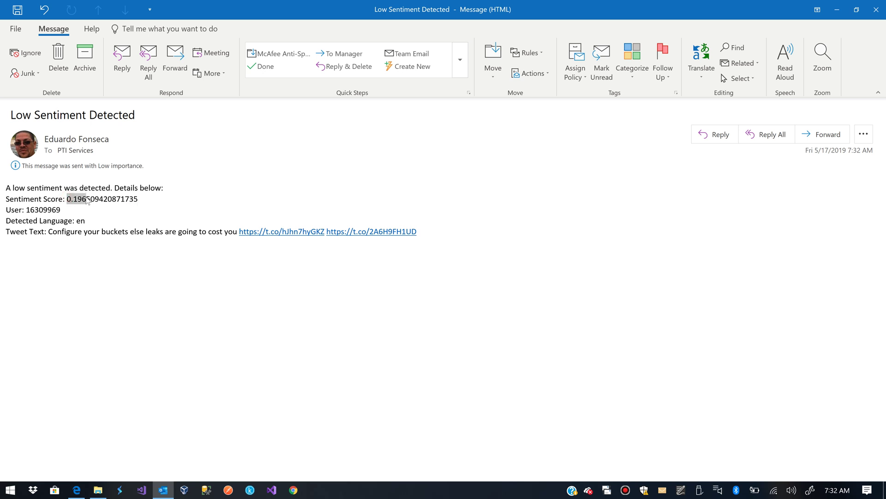
pyautogui.doubleClick(45, 210)
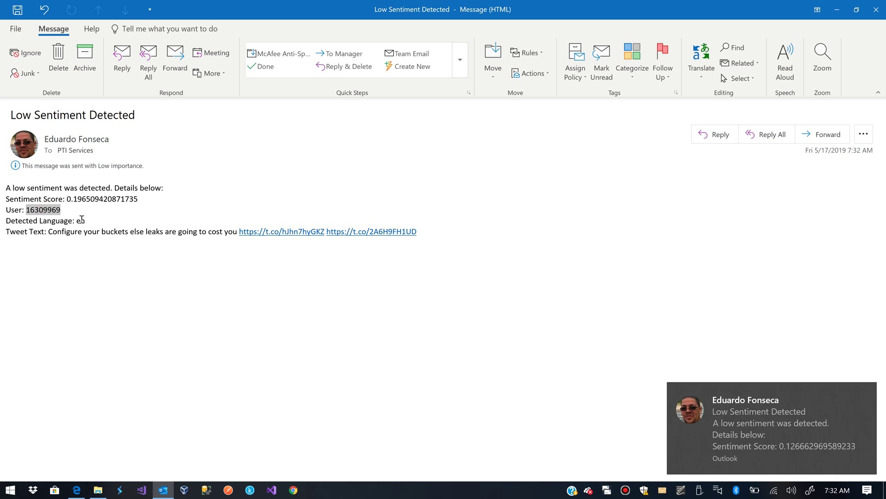
pyautogui.doubleClick(45, 216)
pyautogui.doubleClick(45, 211)
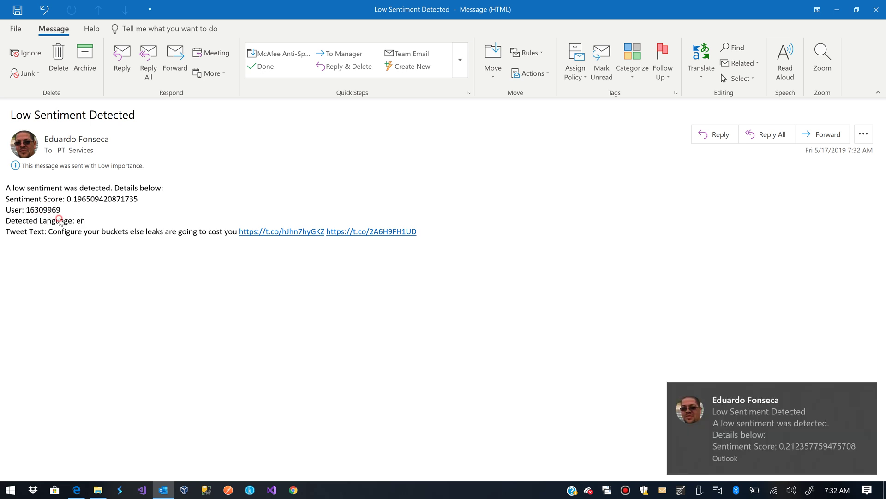
# Highlight the detected language 'en' and the tweet text, then close the message
pyautogui.doubleClick(58, 220)
pyautogui.doubleClick(81, 221)
pyautogui.click(86, 255)
pyautogui.moveTo(49, 231); pyautogui.dragTo(234, 232)
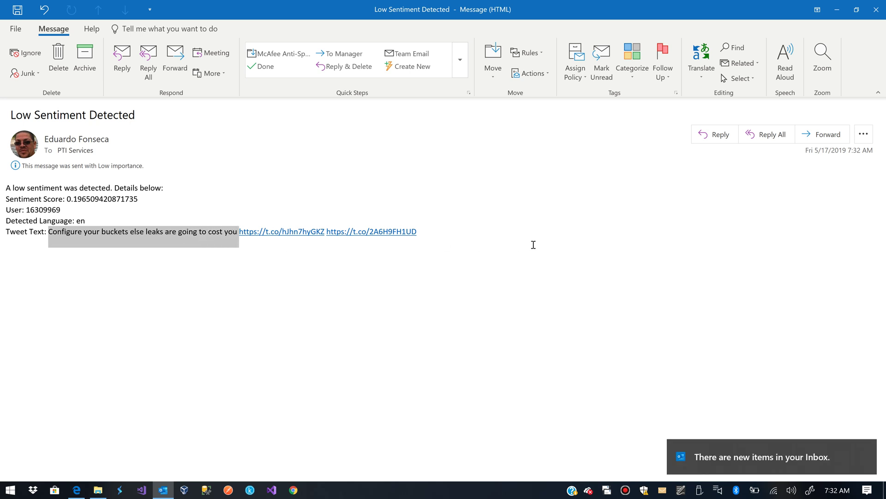
pyautogui.click(549, 242)
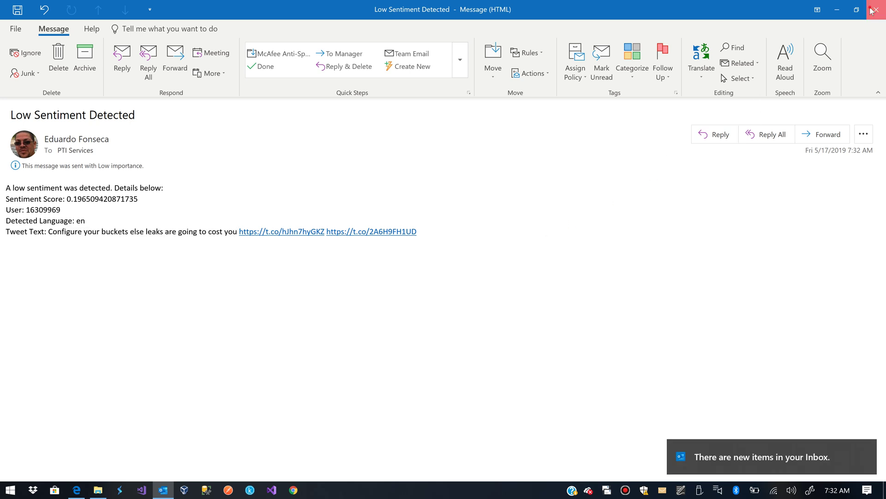
pyautogui.click(870, 5)
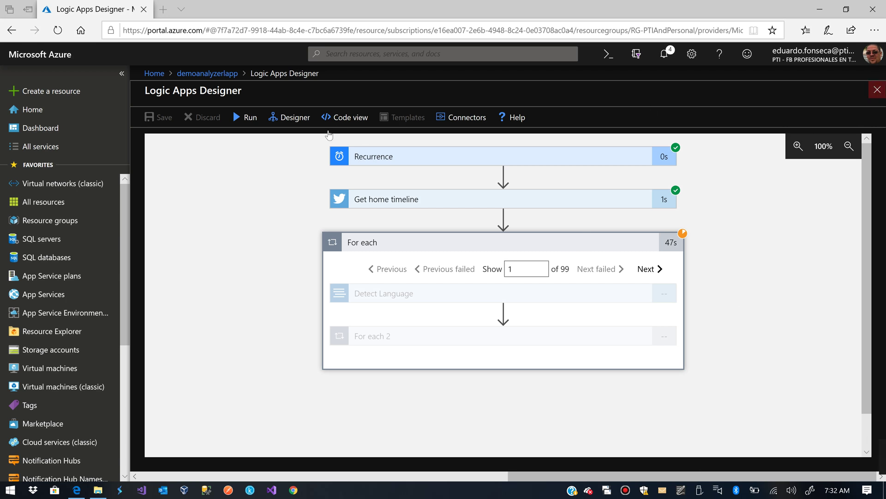
# In Designer, expand For each, For each 2, Condition and Send an email (V2) to edit its Body
pyautogui.click(285, 121)
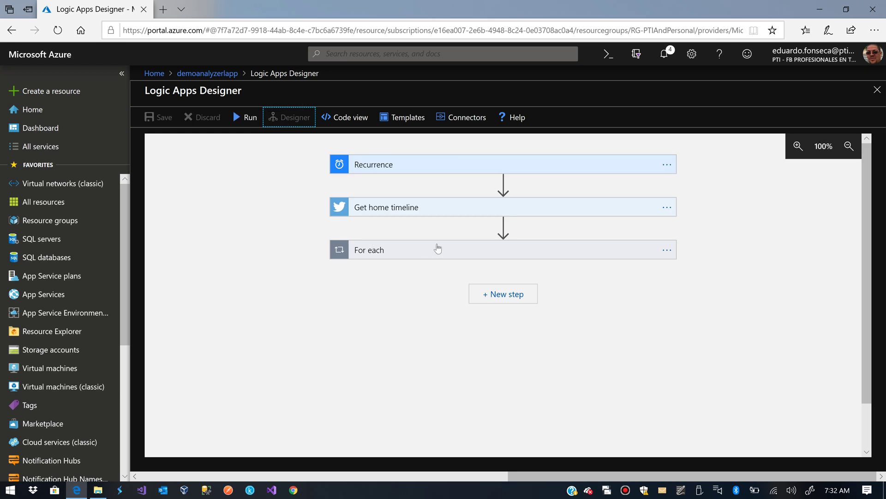
pyautogui.click(462, 252)
pyautogui.click(445, 363)
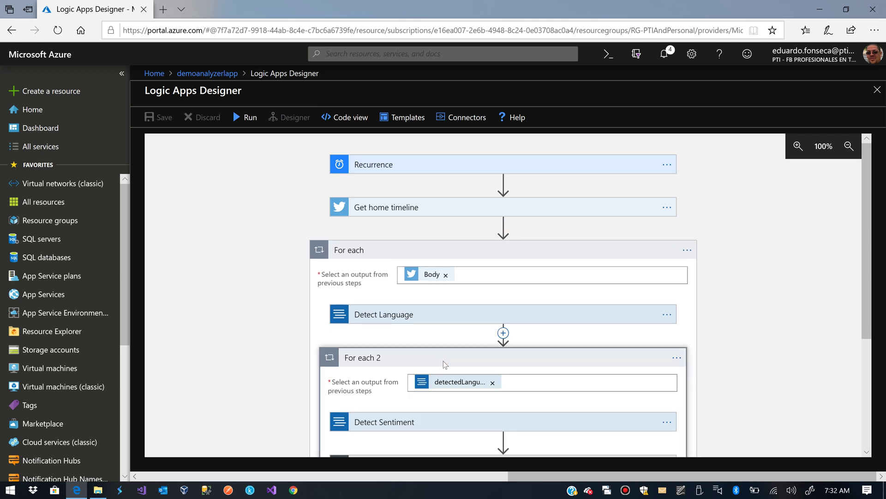
pyautogui.scroll(-4, 419, 290)
pyautogui.click(420, 290)
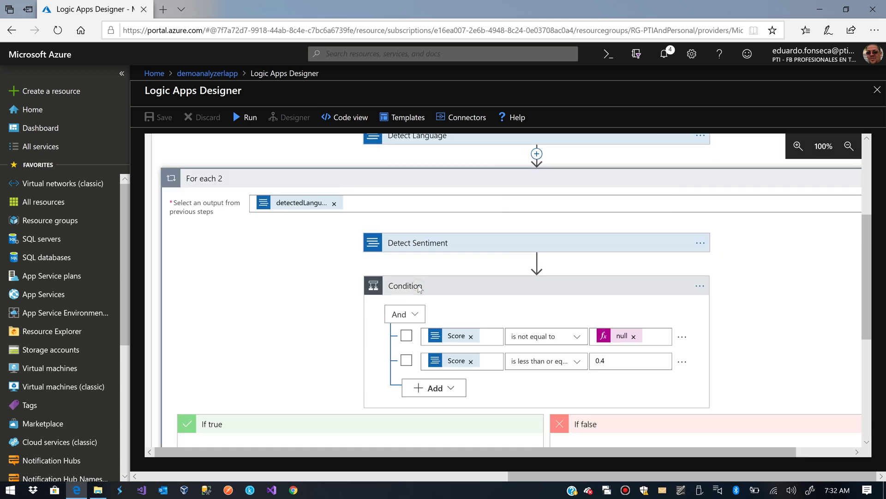
pyautogui.scroll(-3, 297, 298)
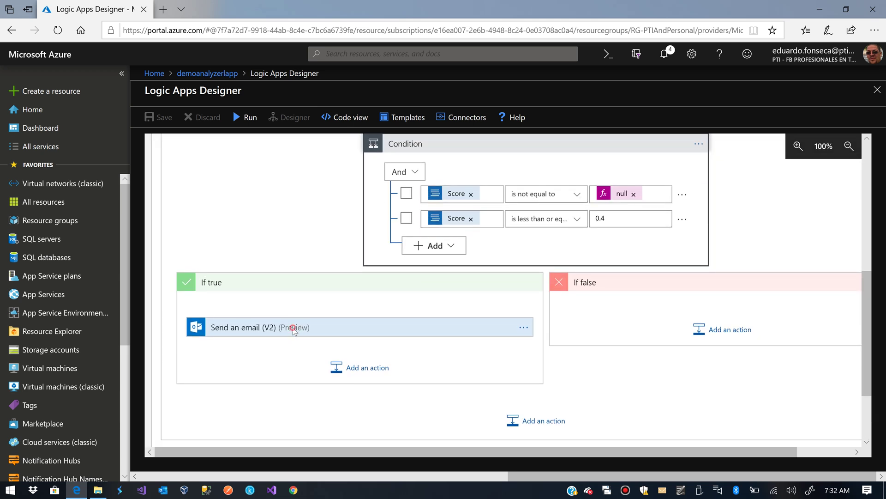
pyautogui.click(292, 329)
pyautogui.scroll(-3, 378, 346)
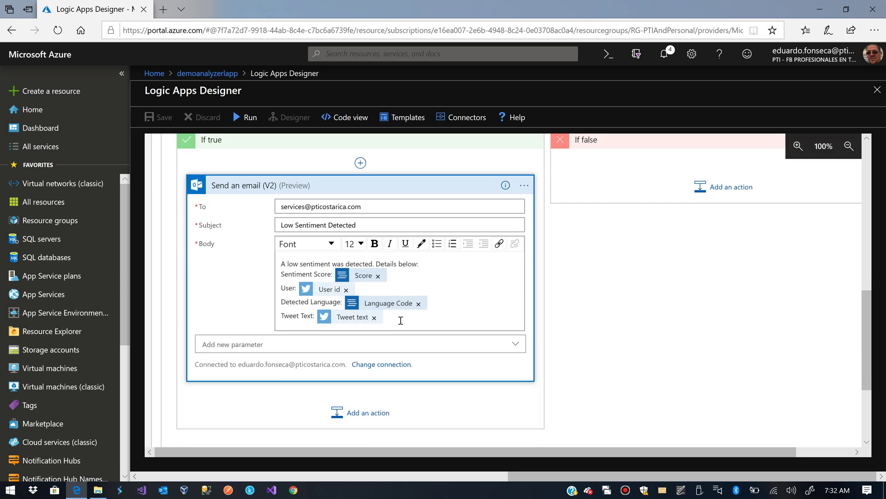
pyautogui.click(401, 320)
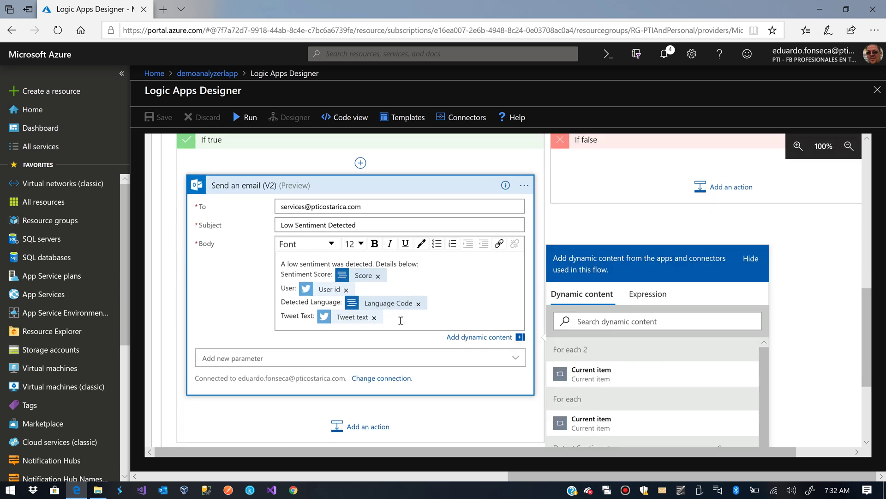
# Relabel the User line as 'User Id' and start a 'User name' line below it
pyautogui.click(323, 298)
pyautogui.press('BackSpace')
pyautogui.write('Id')
pyautogui.press('Return')
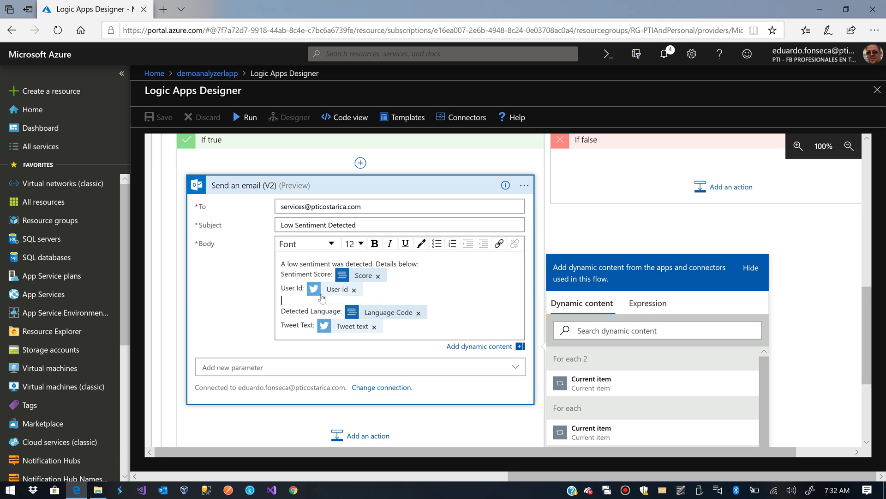
pyautogui.write('User name:')
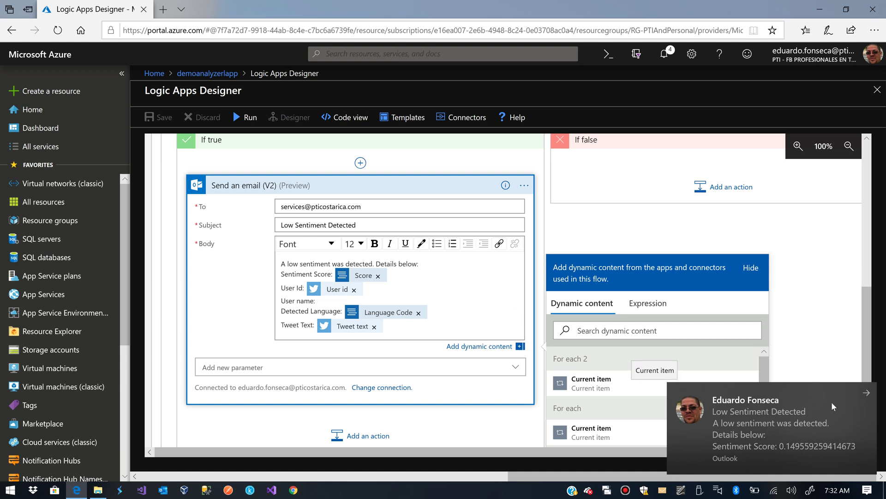
# Insert the Get home timeline 'Tweeted by' value after the user-name label
pyautogui.scroll(-5, 763, 363)
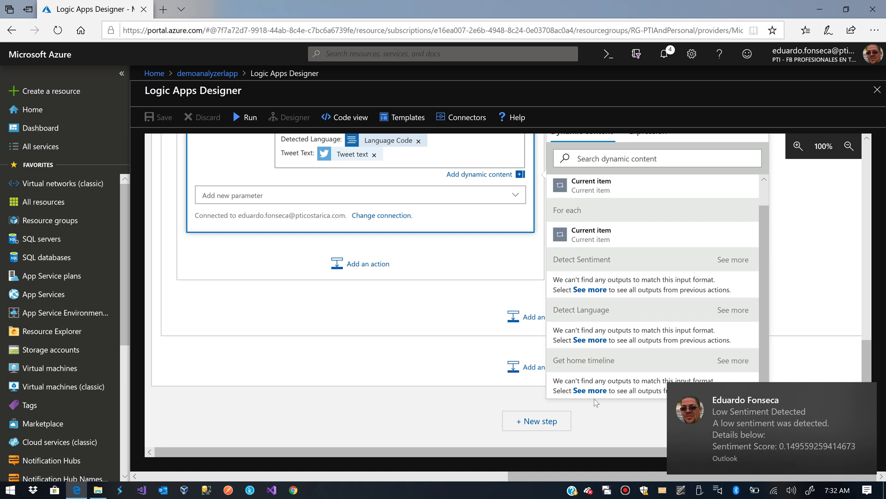
pyautogui.click(594, 392)
pyautogui.scroll(-10, 595, 351)
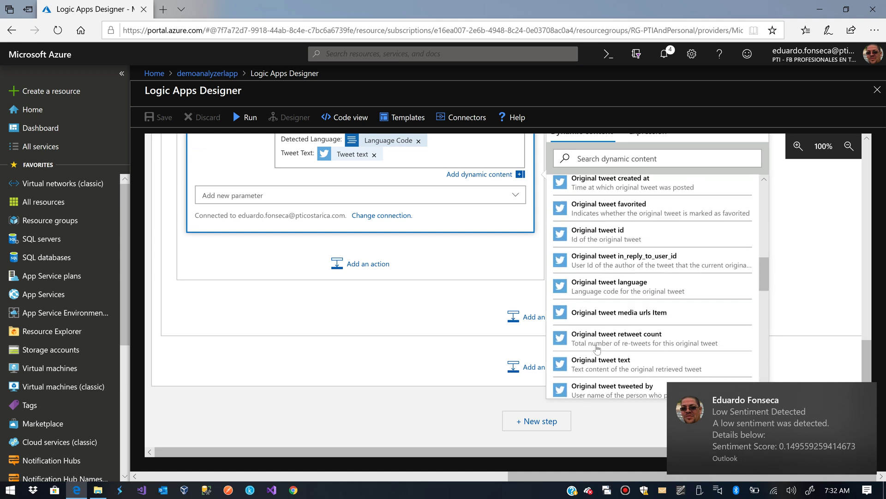
pyautogui.scroll(-5, 597, 348)
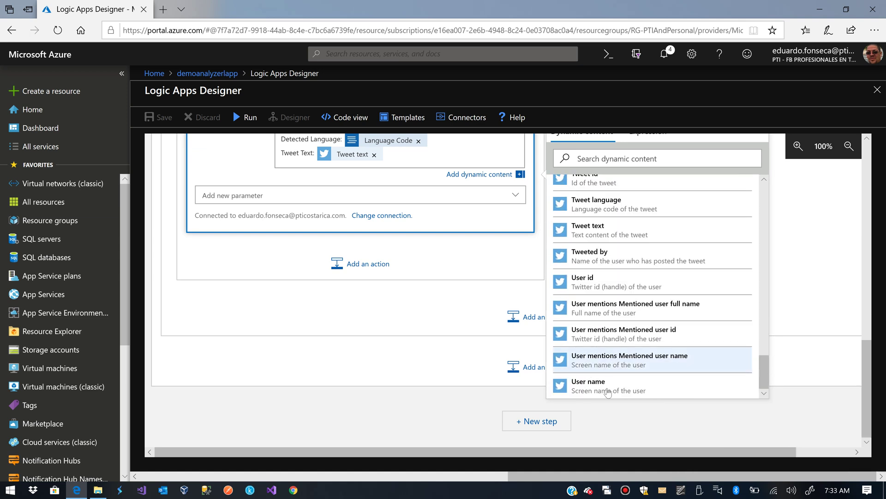
pyautogui.scroll(3, 608, 392)
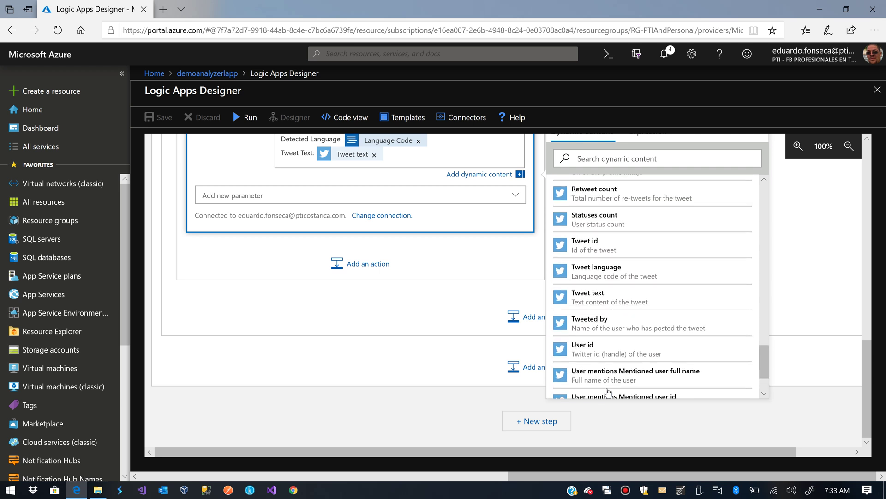
pyautogui.click(614, 327)
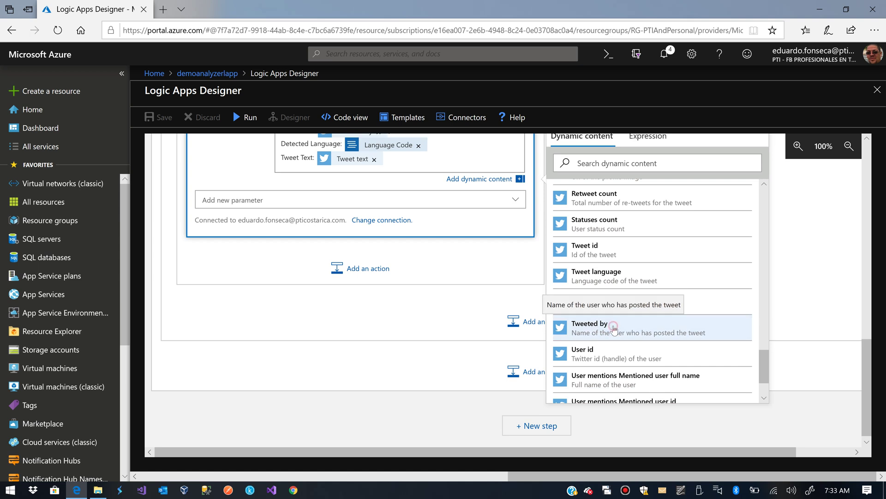
pyautogui.scroll(2, 360, 162)
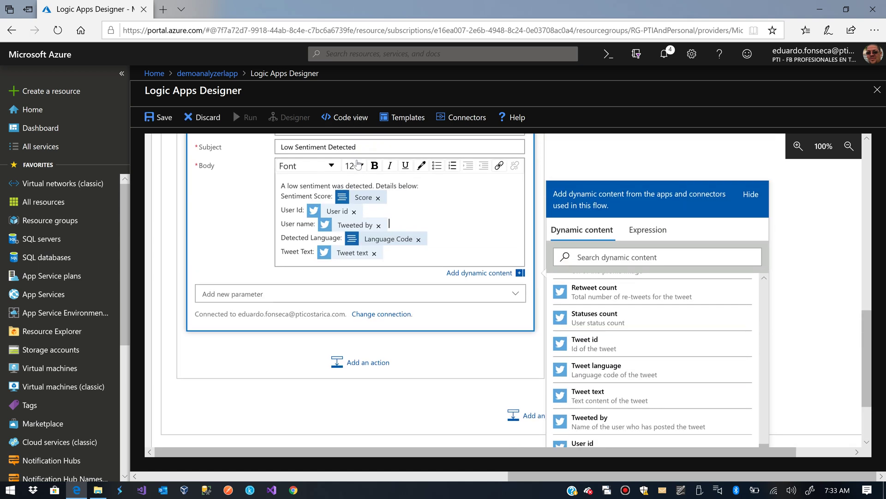
# Replace the 'User name' label with 'Tweeted By:'
pyautogui.click(313, 224)
pyautogui.hotkey('shift', 'Home')
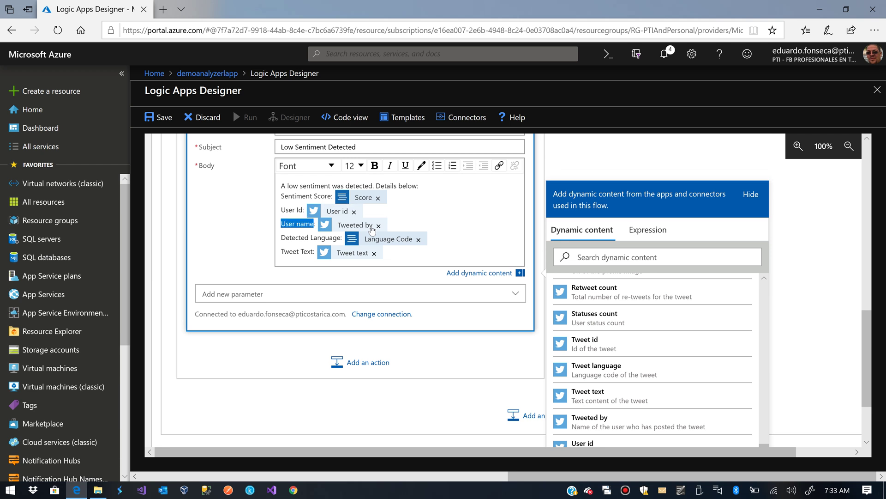
pyautogui.write('Tweeted ')
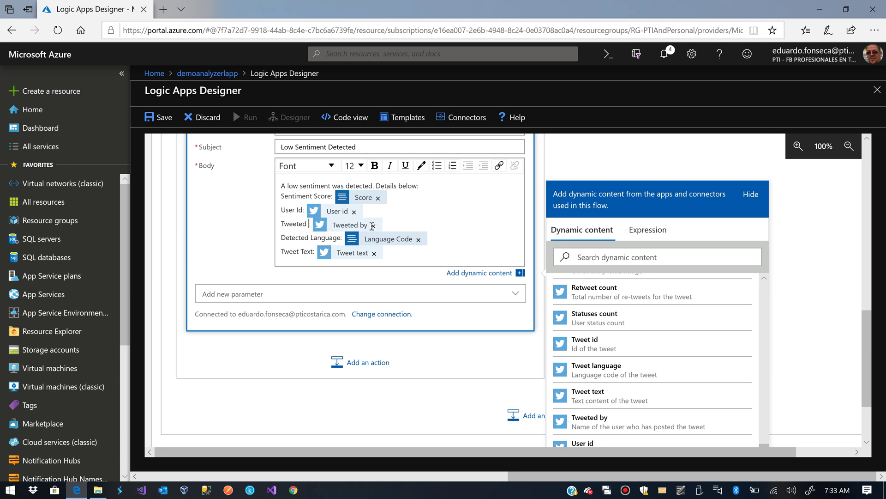
pyautogui.write('By:')
pyautogui.scroll(-2, 625, 383)
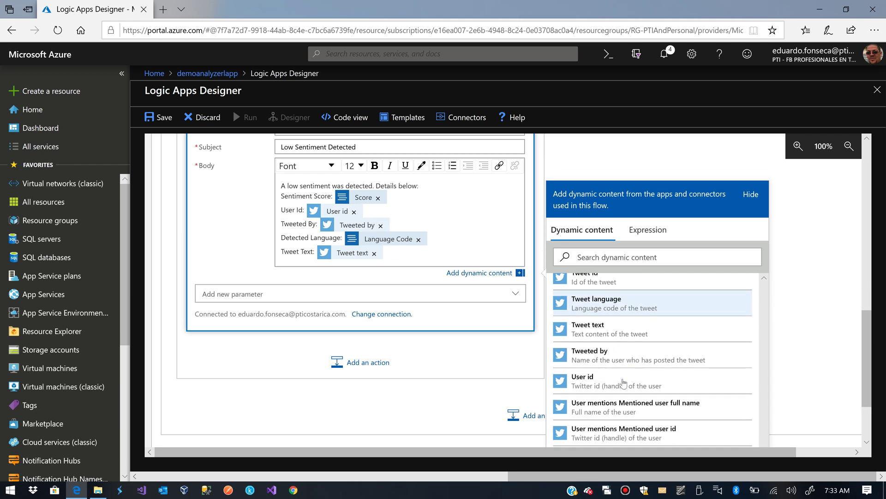
pyautogui.scroll(-2, 624, 382)
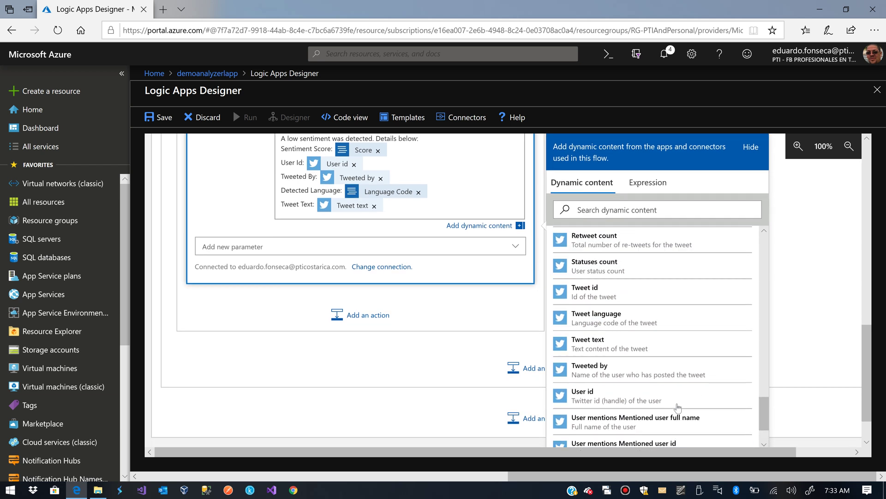
pyautogui.scroll(5, 678, 408)
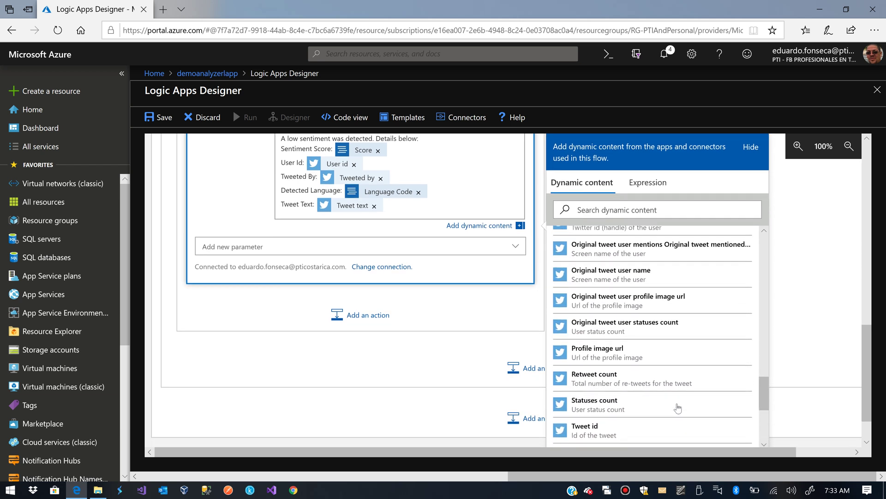
pyautogui.scroll(6, 678, 407)
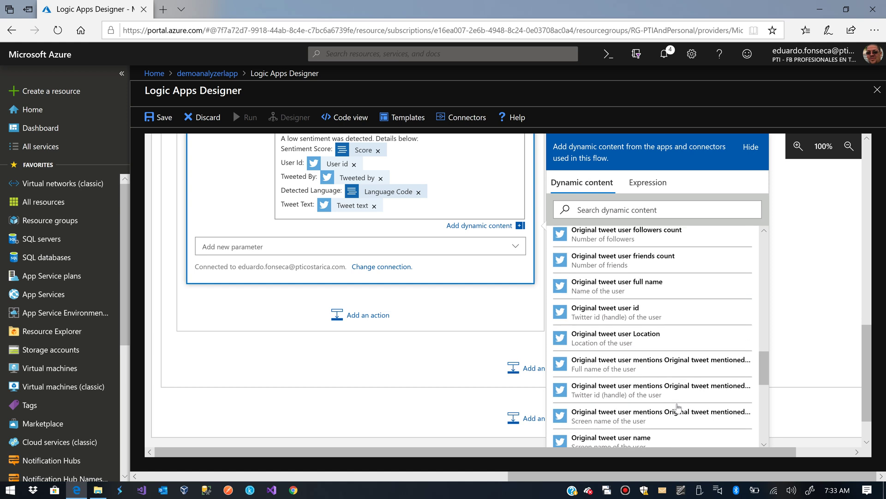
pyautogui.scroll(6, 678, 408)
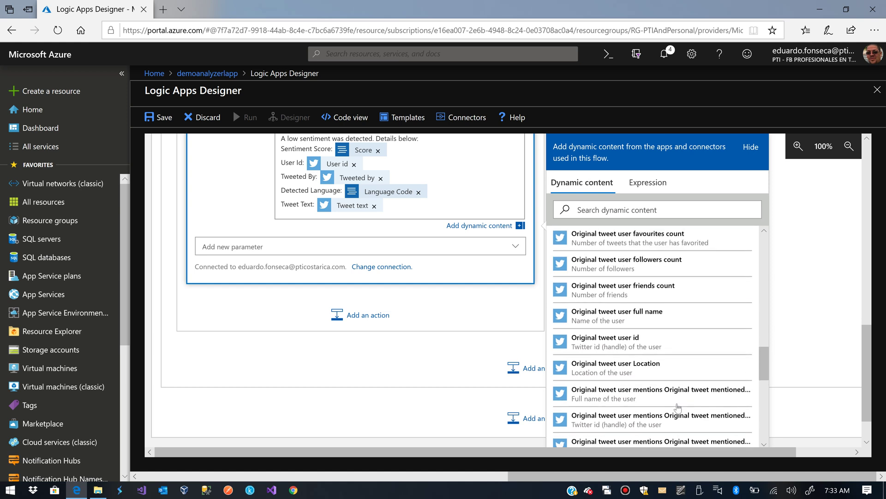
pyautogui.scroll(8, 678, 408)
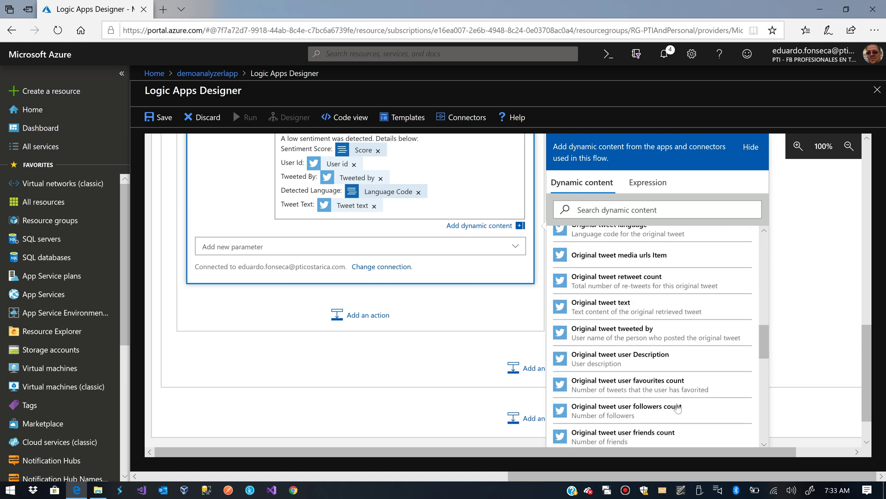
pyautogui.scroll(8, 677, 407)
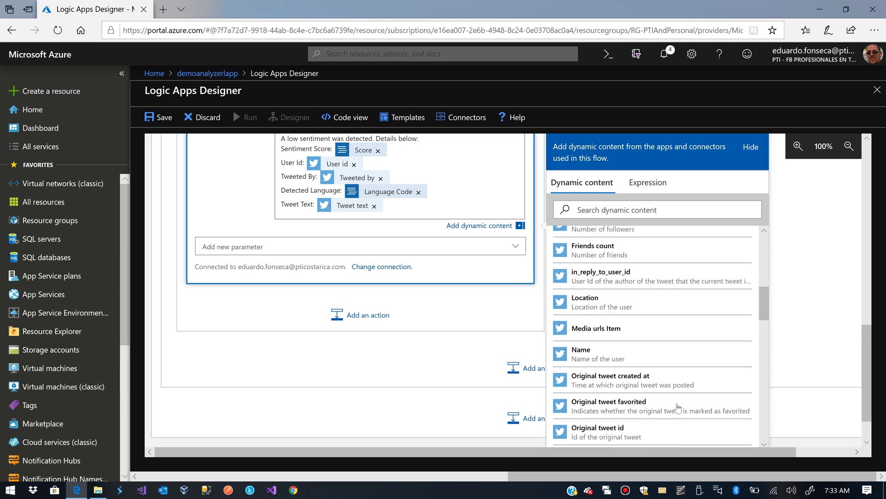
pyautogui.scroll(1, 678, 408)
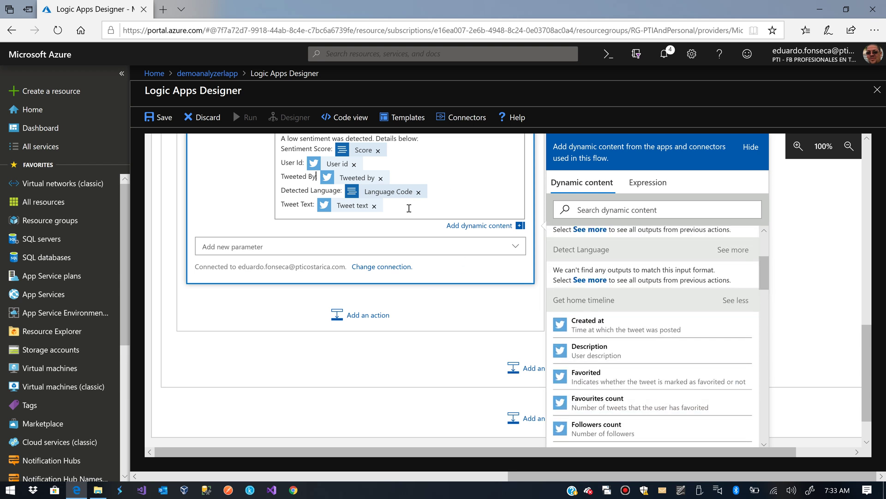
# Add a 'Created At' line after Detected Language, filled with the tweet's Created at value
pyautogui.press('Return')
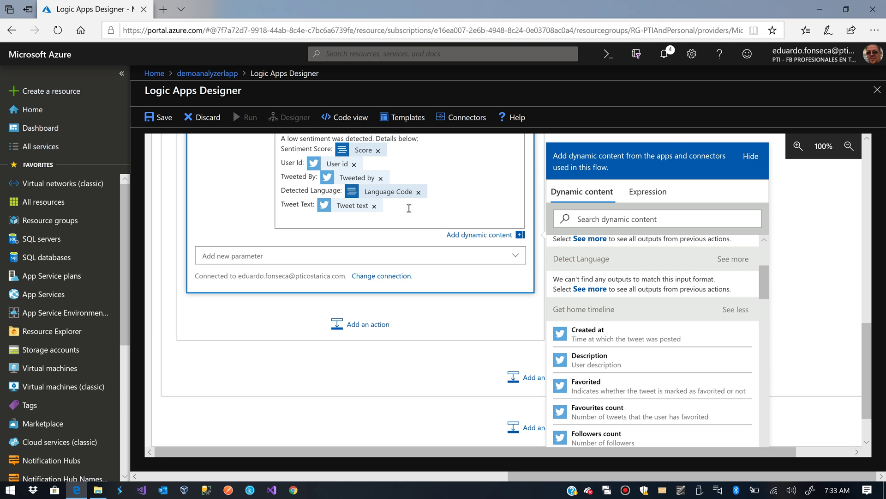
pyautogui.write('Creat')
pyautogui.press('BackSpace')
pyautogui.press('BackSpace')
pyautogui.press('BackSpace')
pyautogui.press('BackSpace')
pyautogui.press('BackSpace')
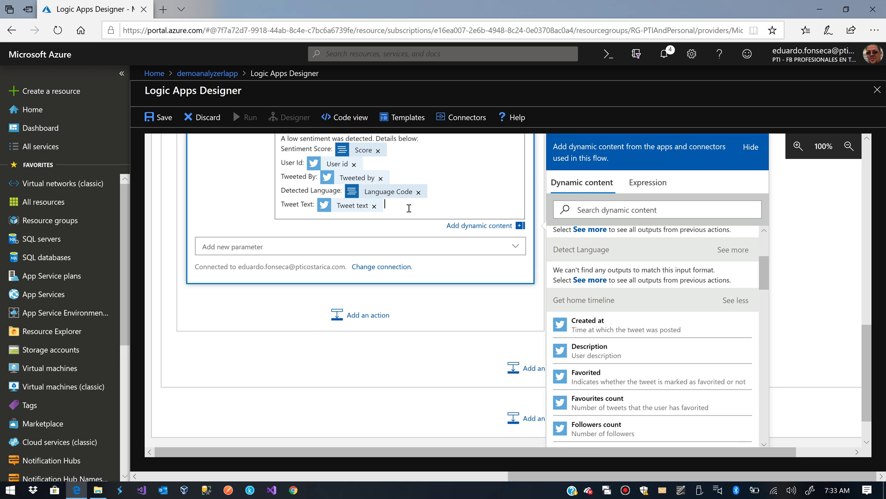
pyautogui.press('Return')
pyautogui.write('C')
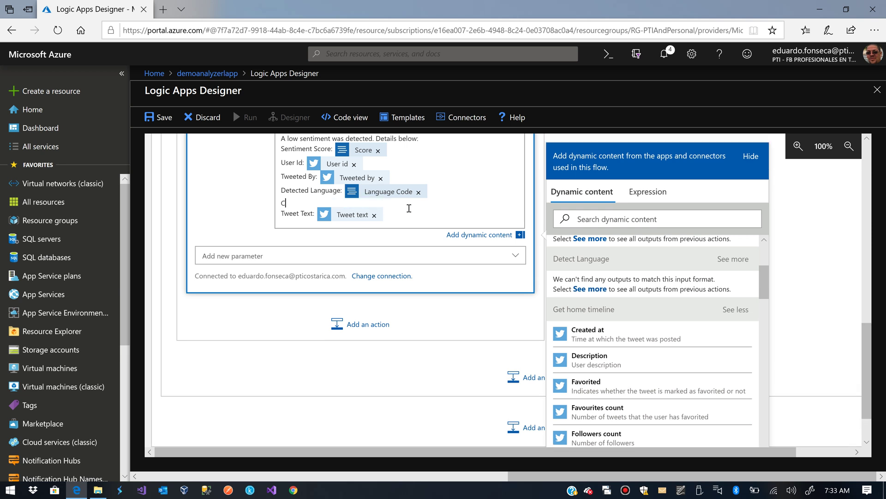
pyautogui.write('reated At:')
pyautogui.click(596, 333)
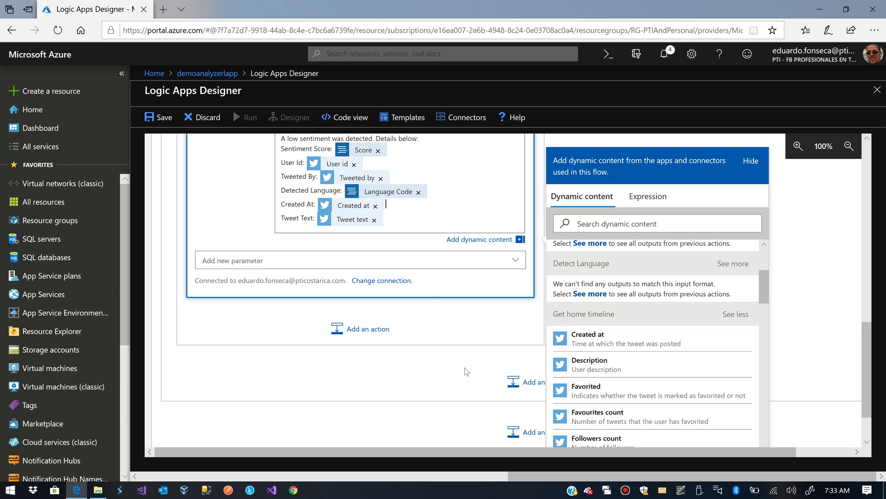
# Save the updated logic app, start a test run, and switch to Outlook
pyautogui.click(175, 119)
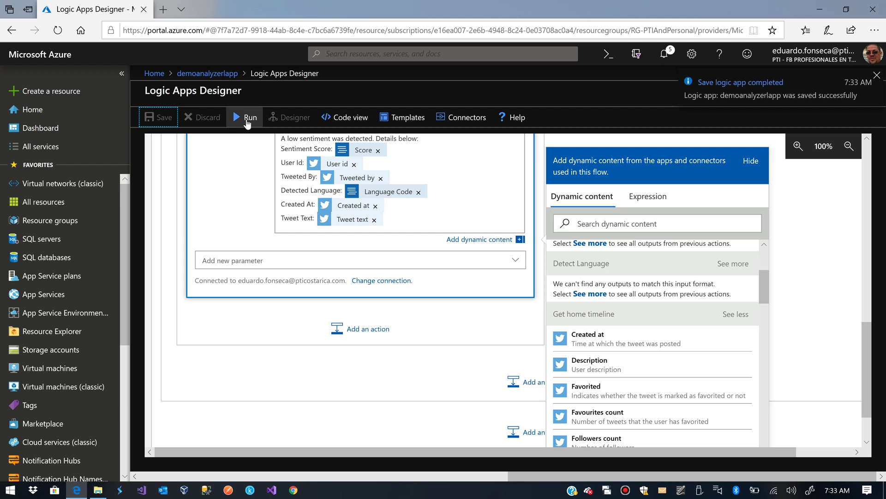
pyautogui.click(244, 117)
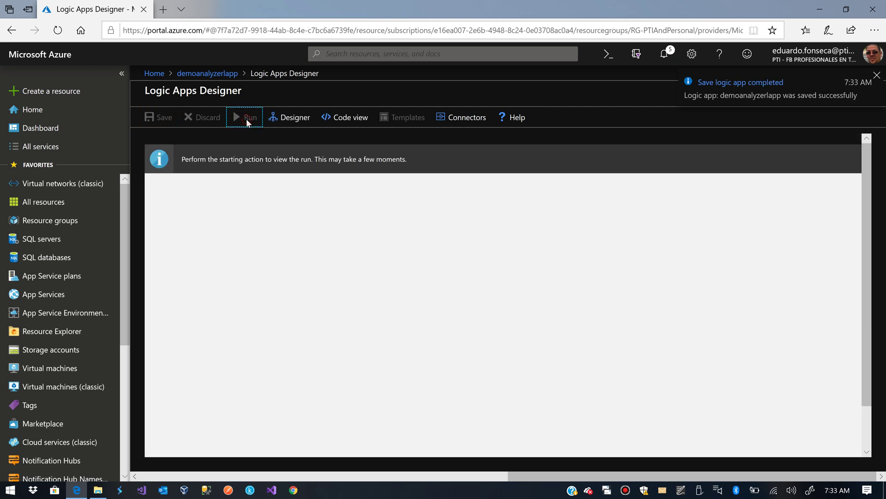
pyautogui.click(606, 492)
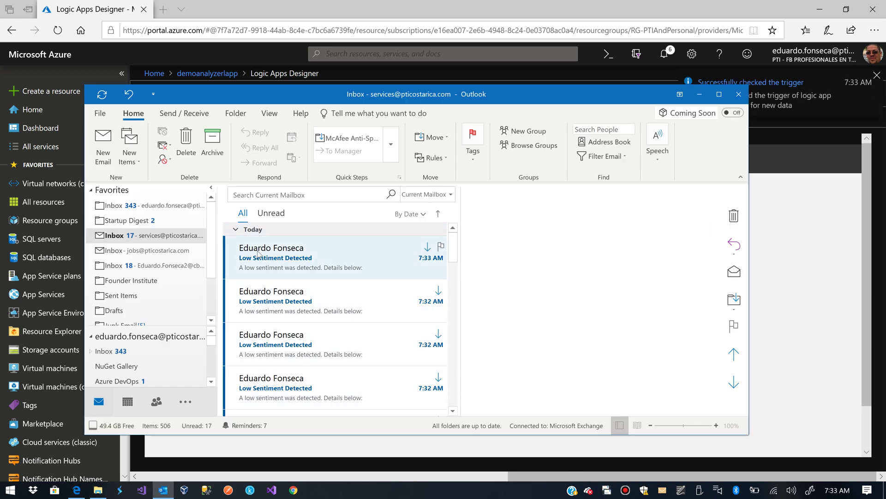
# Fetch new mail, open the newest alert, and check its tweet text and Tweeted By handle
pyautogui.click(177, 112)
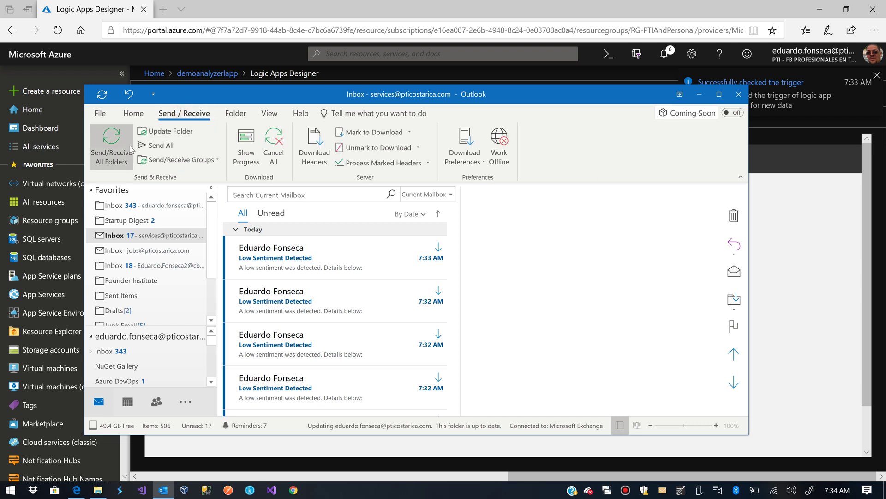
pyautogui.click(111, 140)
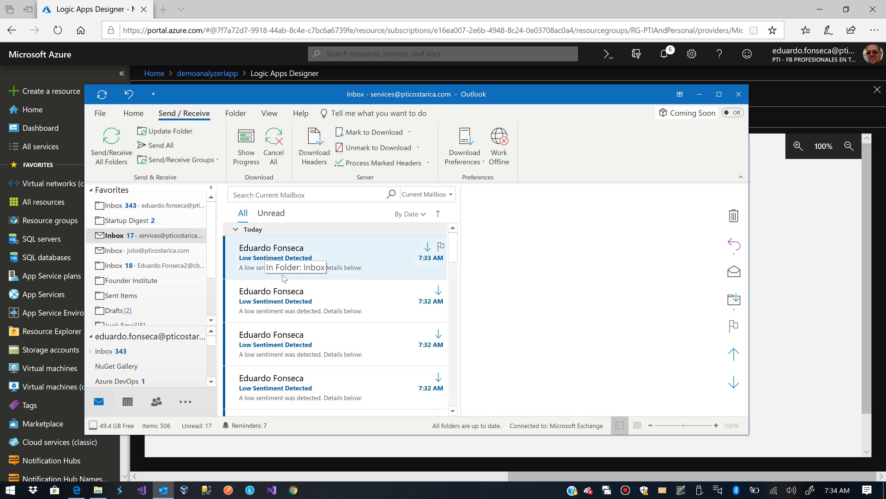
pyautogui.click(303, 260)
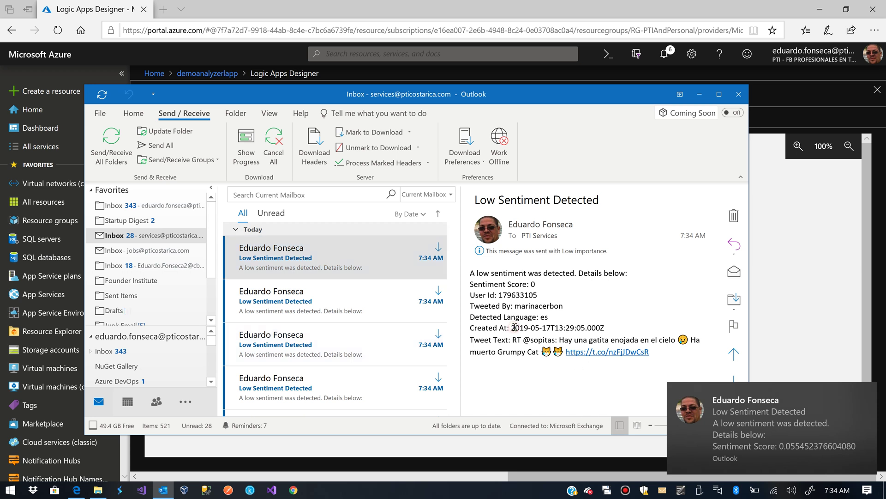
pyautogui.doubleClick(507, 341)
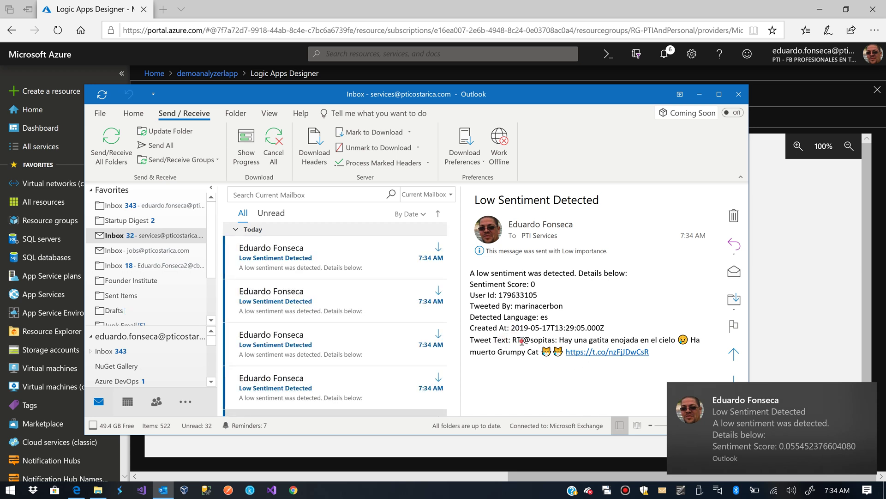
pyautogui.doubleClick(517, 340)
pyautogui.doubleClick(532, 306)
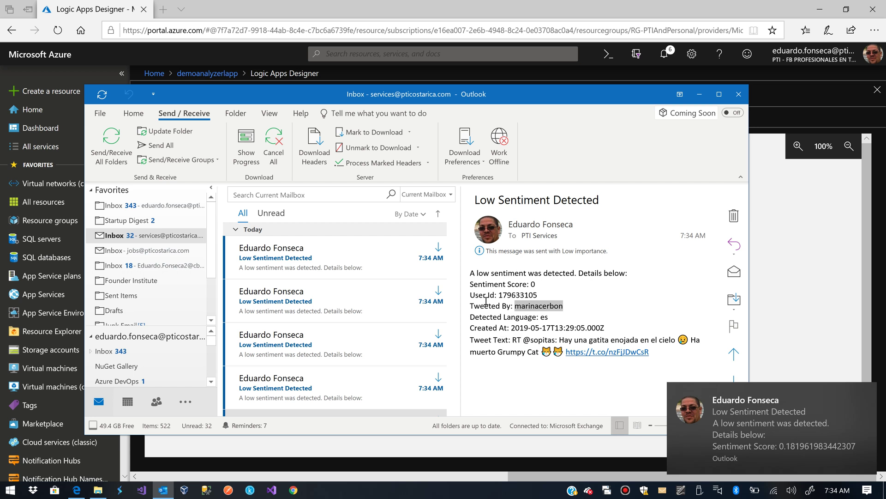
# Return to the Logic Apps run view, showing the For each loop at iteration 1 of 98
pyautogui.click(762, 245)
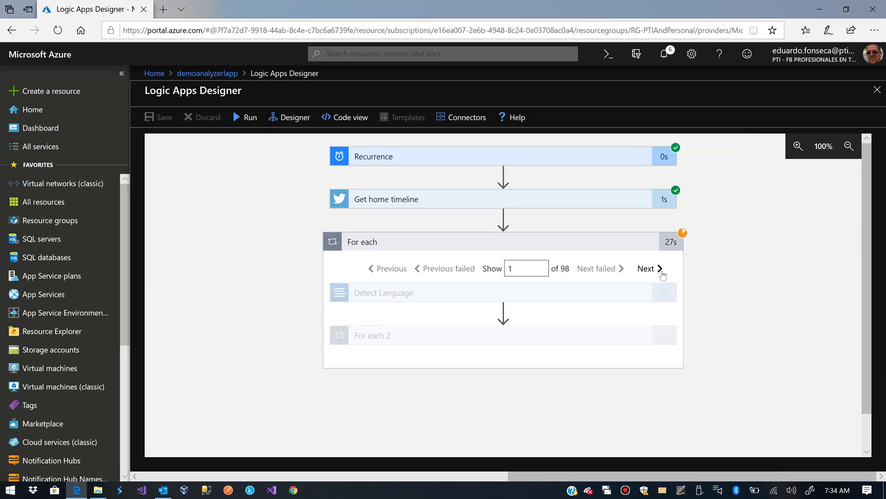